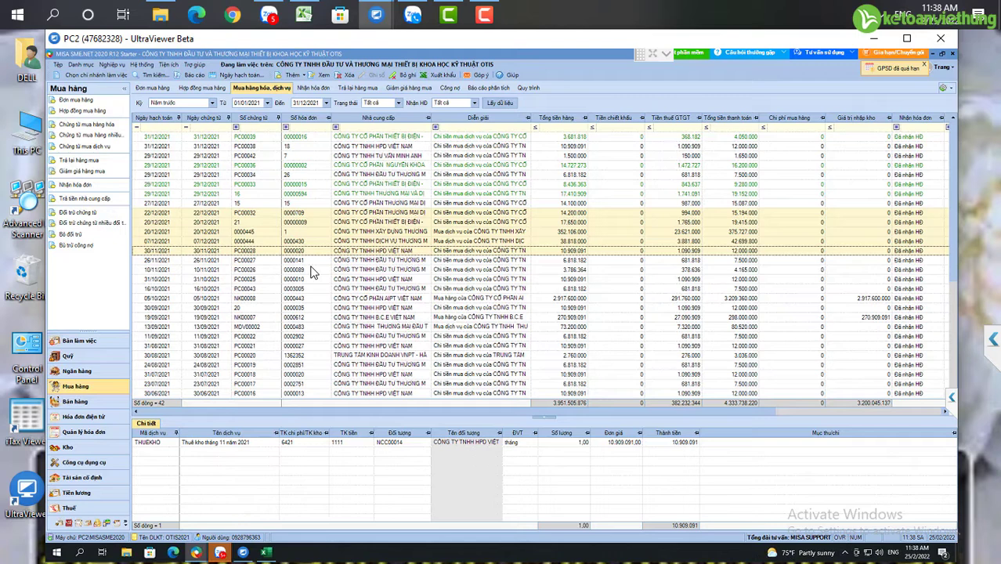
Examine the detail lines of the unposted December 2021 purchase vouchers, from the Daikin air conditioner up to the HP printer.
mouse_move(300, 212)
mouse_down()
mouse_move(293, 131)
mouse_move(305, 206)
mouse_up()
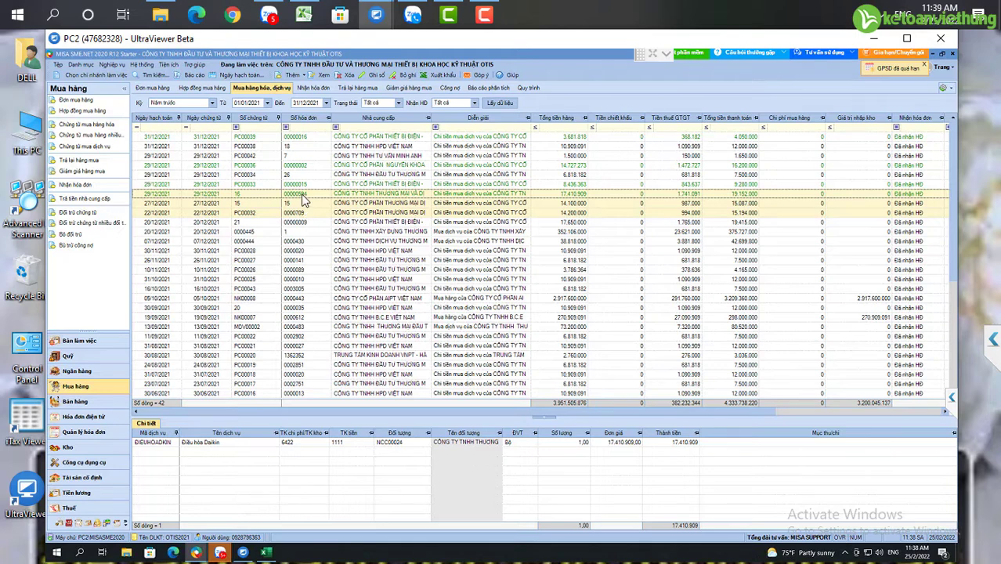
click(302, 185)
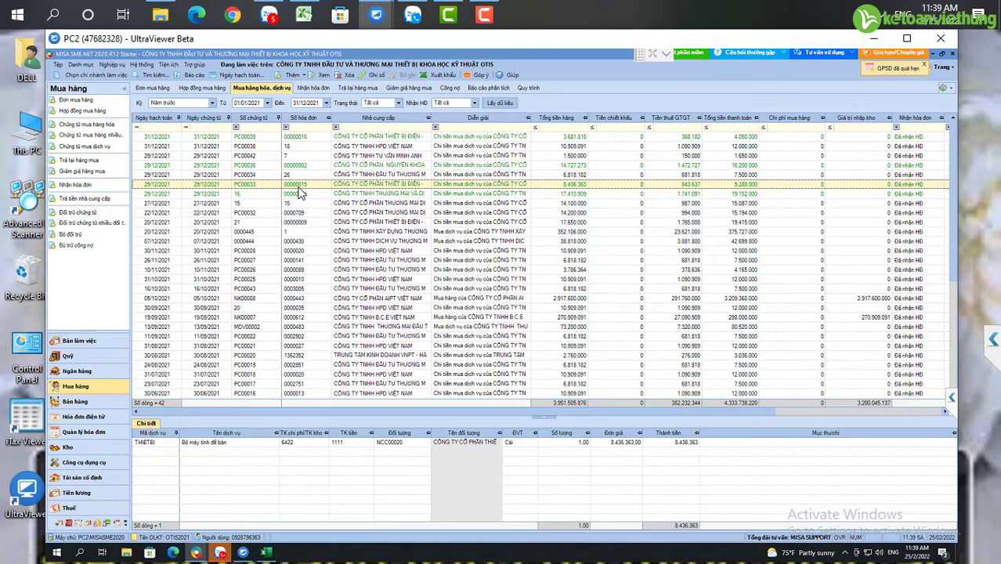
click(303, 166)
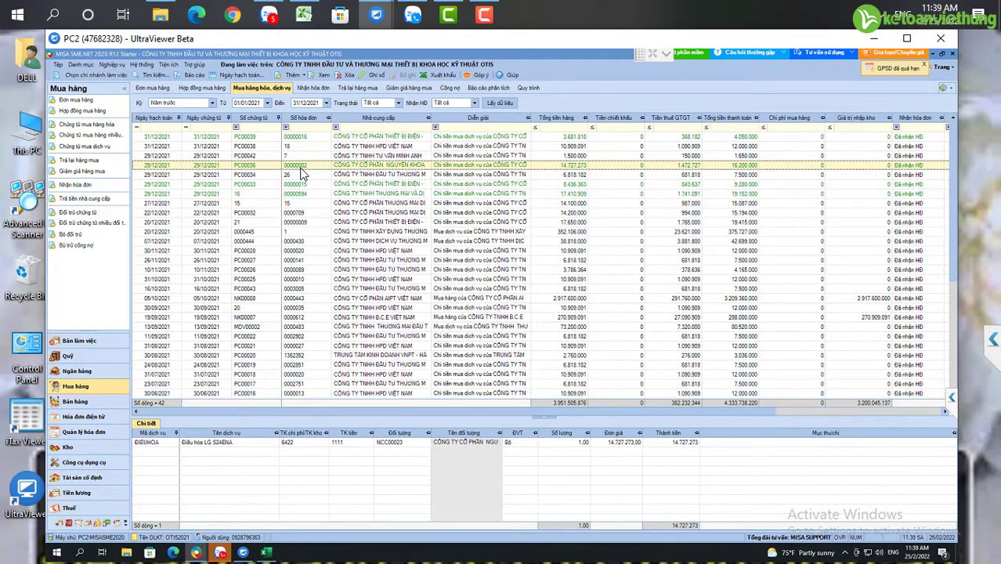
click(303, 140)
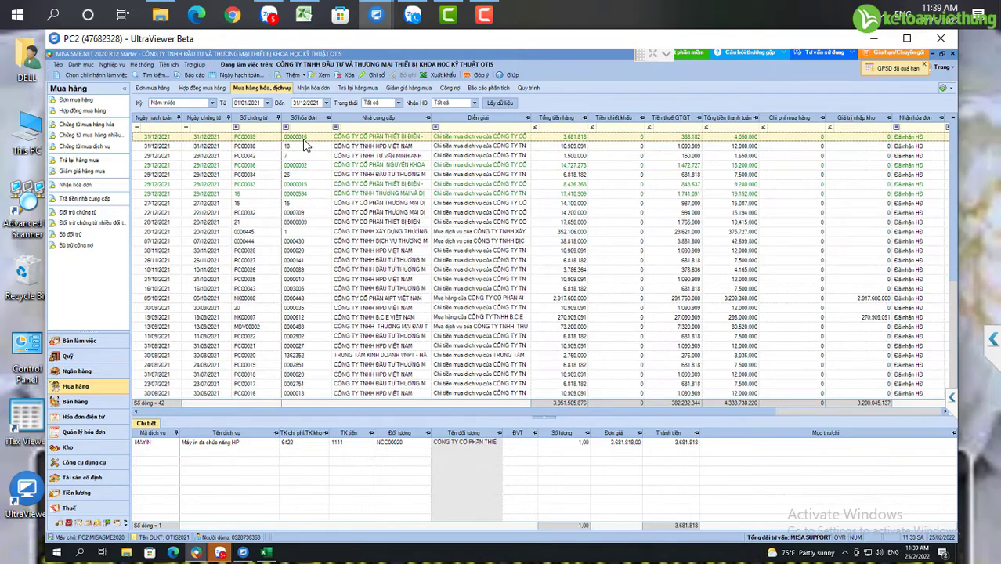
click(296, 195)
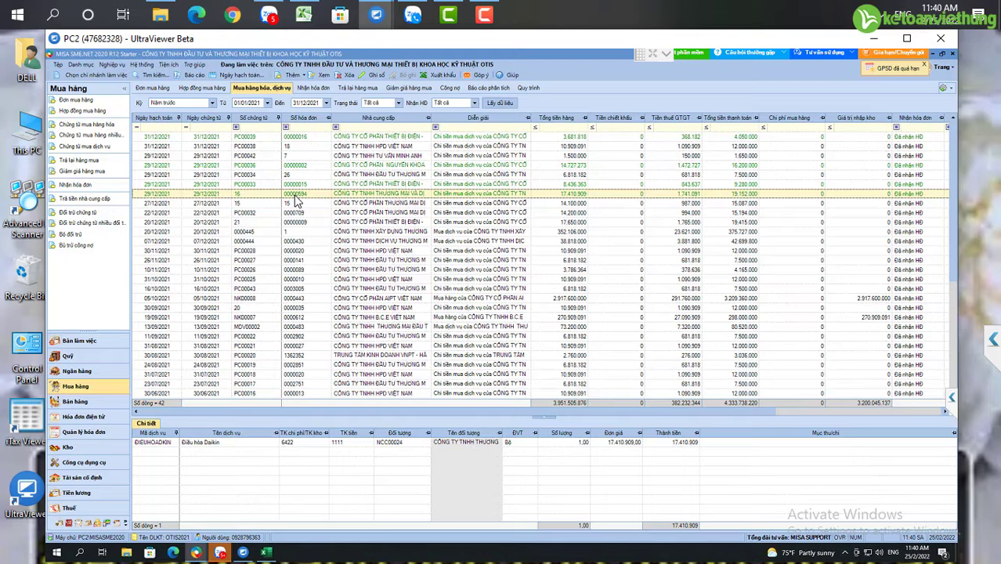
key(Up)
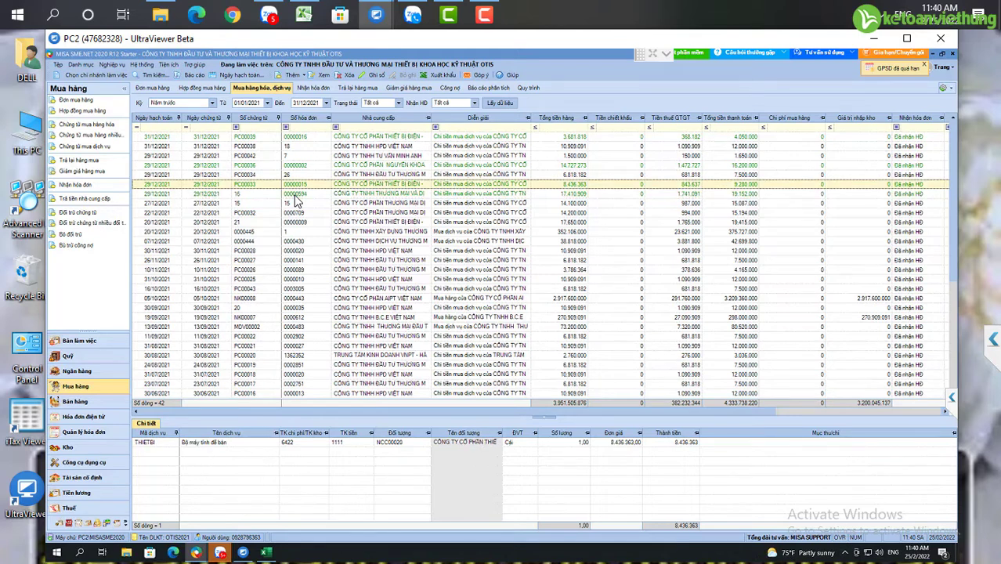
key(Up)
key(Up)
key(Up)
key(Up)
key(Up)
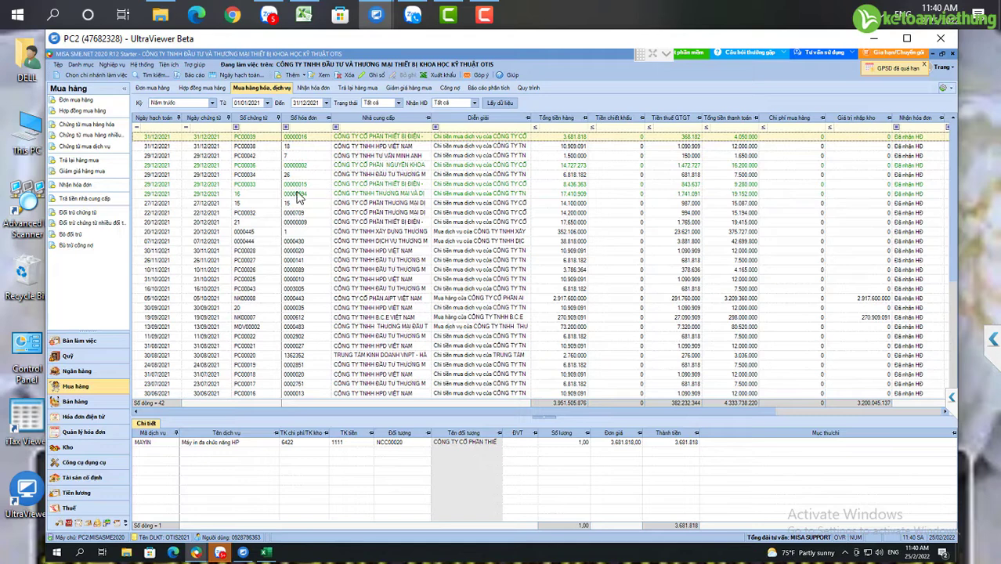
Open the 29/12/2021 service purchase voucher for the Daikin air conditioner (Điều hòa Daikin).
click(298, 195)
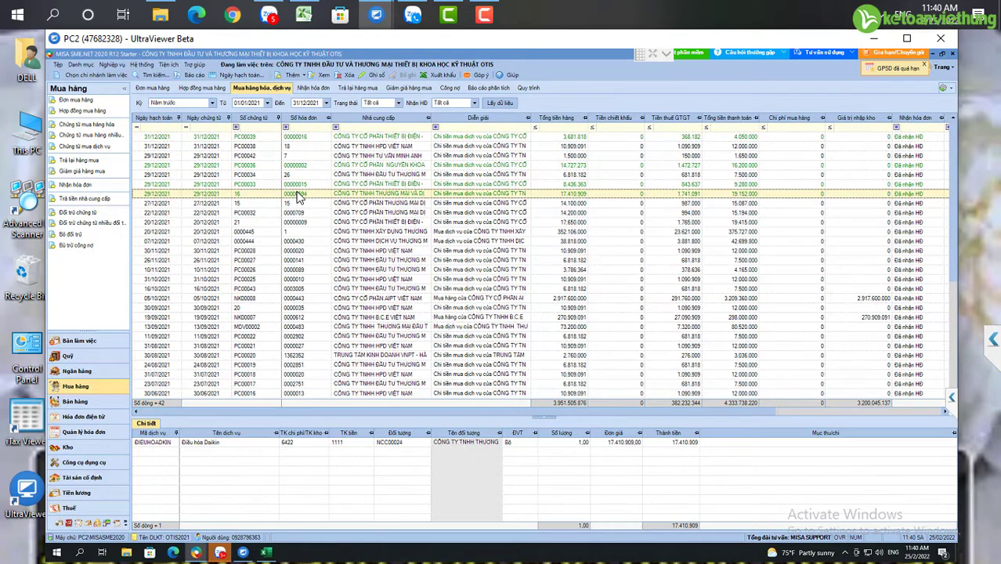
double_click(298, 196)
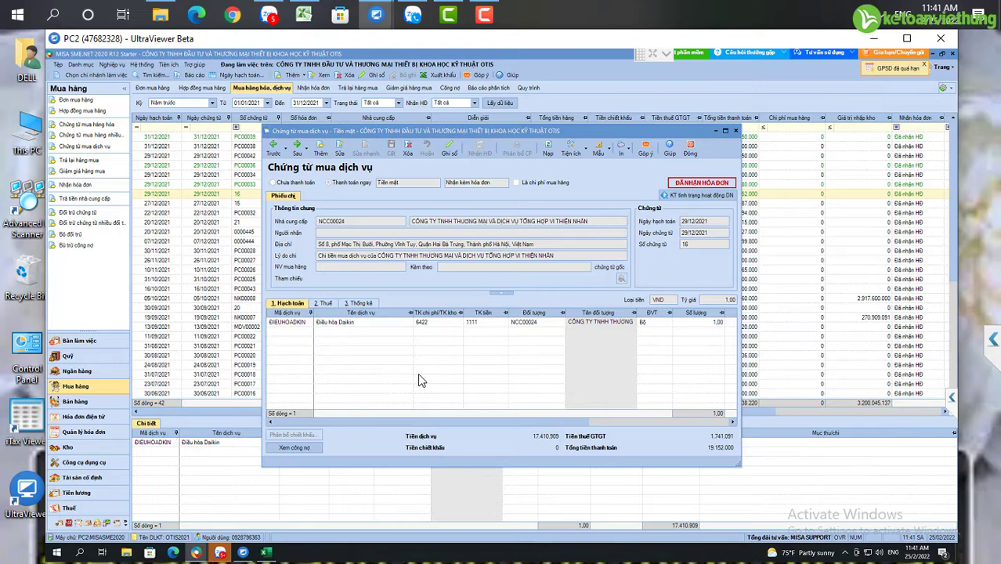
In the Excel chart of accounts He_thong_tai_khoan 133, find account 242 (Chi phí trả trước) and highlight its whole row with the fill colour.
key(alt+Tab)
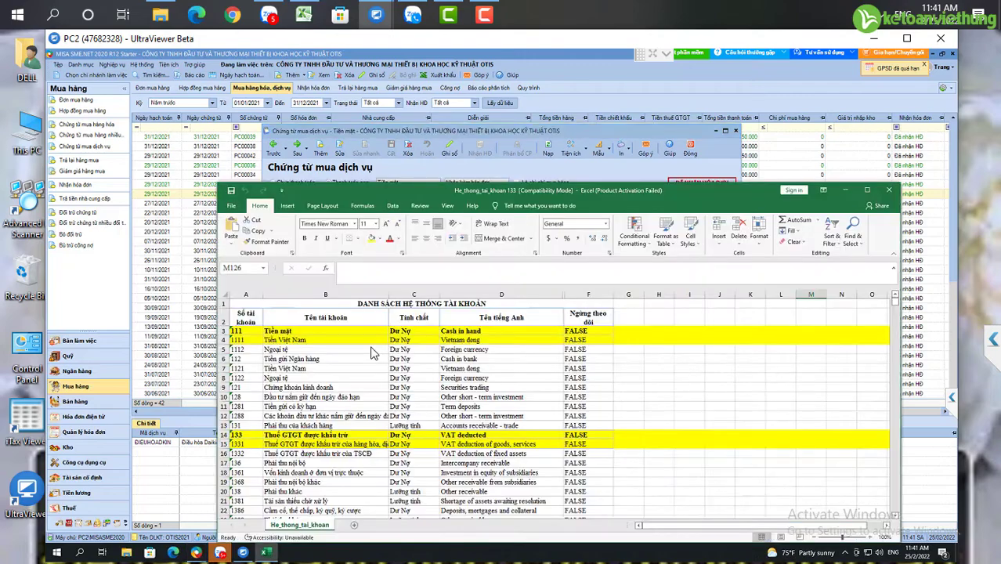
drag(532, 196, 456, 97)
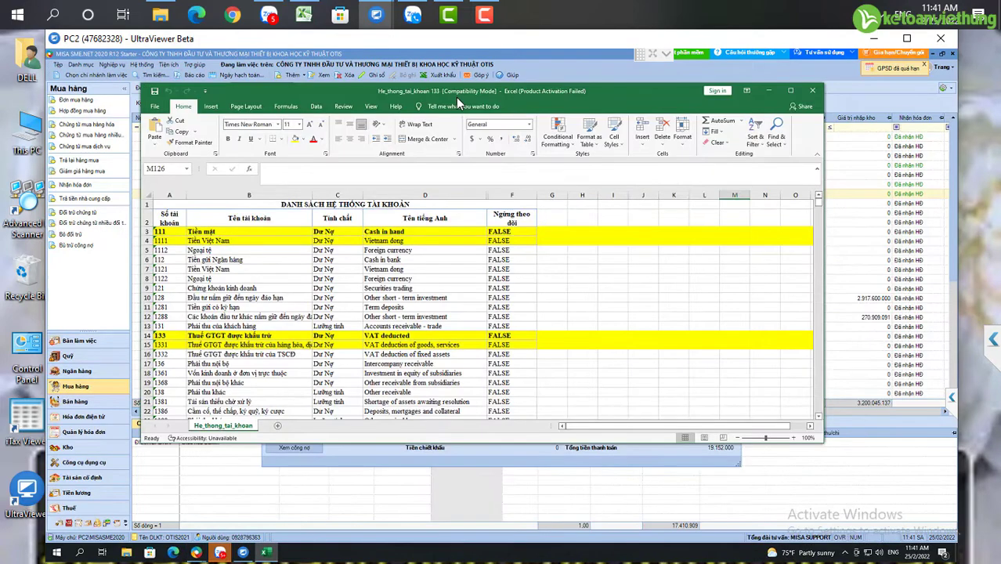
scroll(179, 346, down, 10)
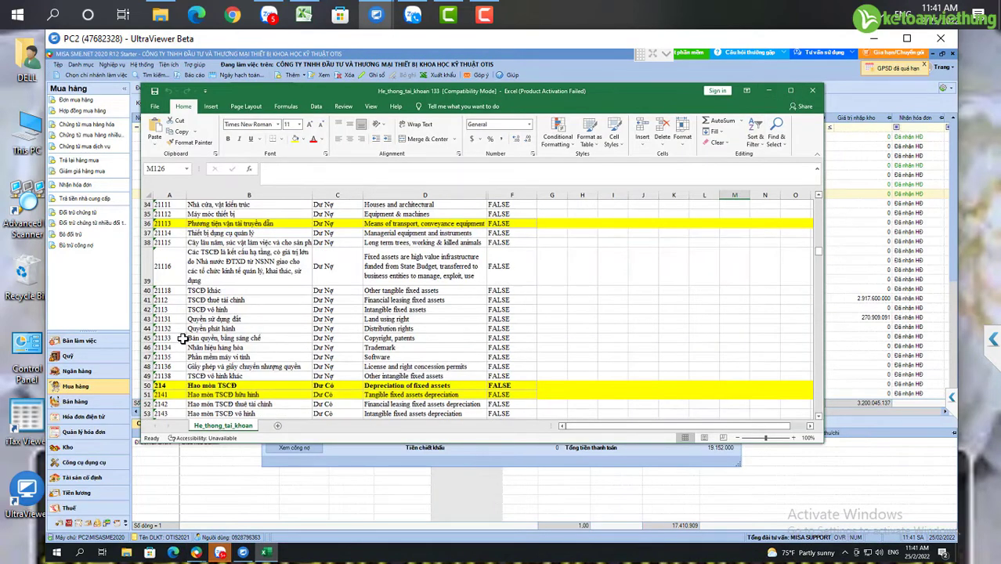
scroll(182, 338, down, 1)
scroll(182, 338, down, 3)
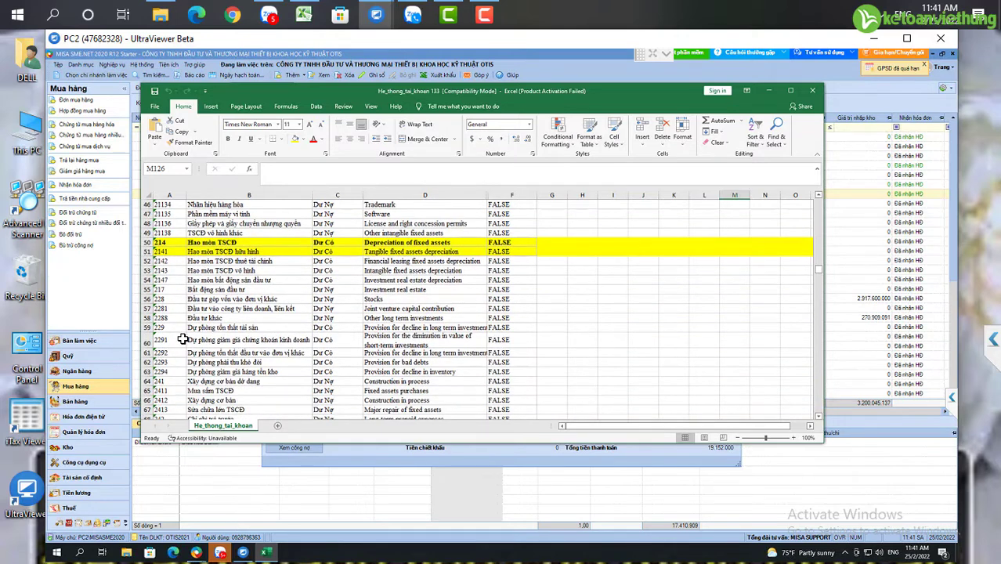
scroll(182, 338, down, 3)
click(148, 390)
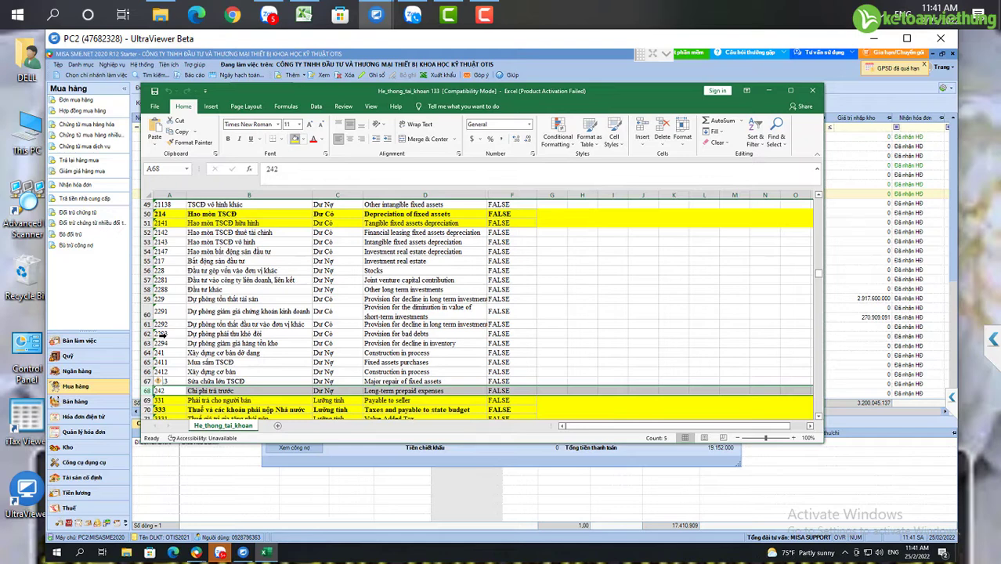
click(295, 138)
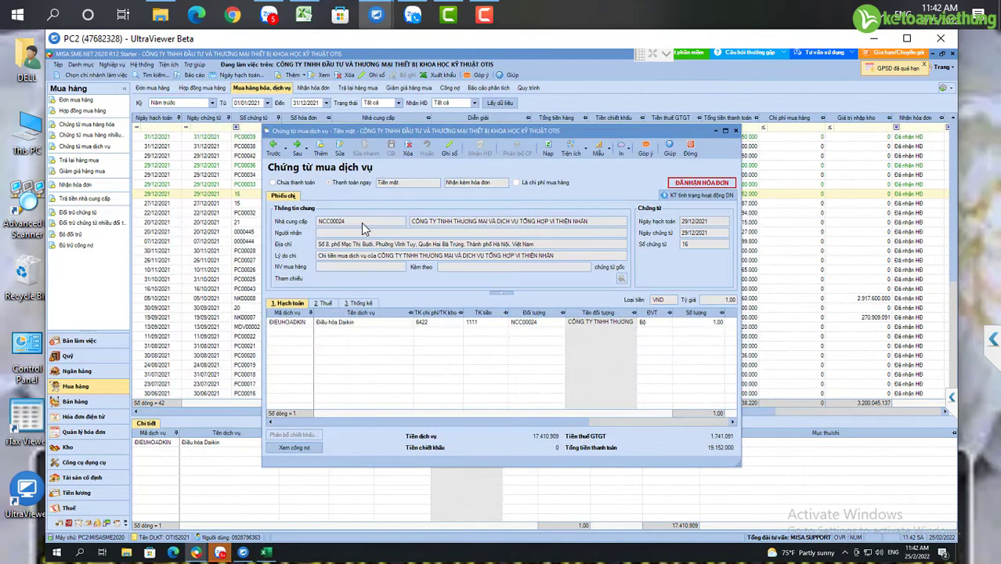
click(770, 95)
Put the Daikin purchase voucher into edit mode and set the cost account of its service line to 242 (Chi phí trả trước).
drag(594, 131, 546, 83)
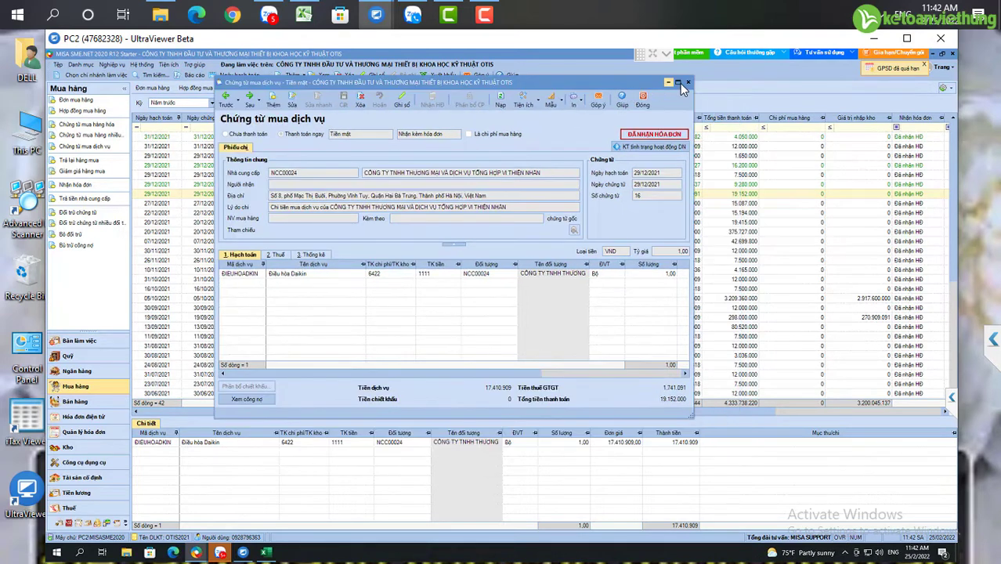
click(678, 83)
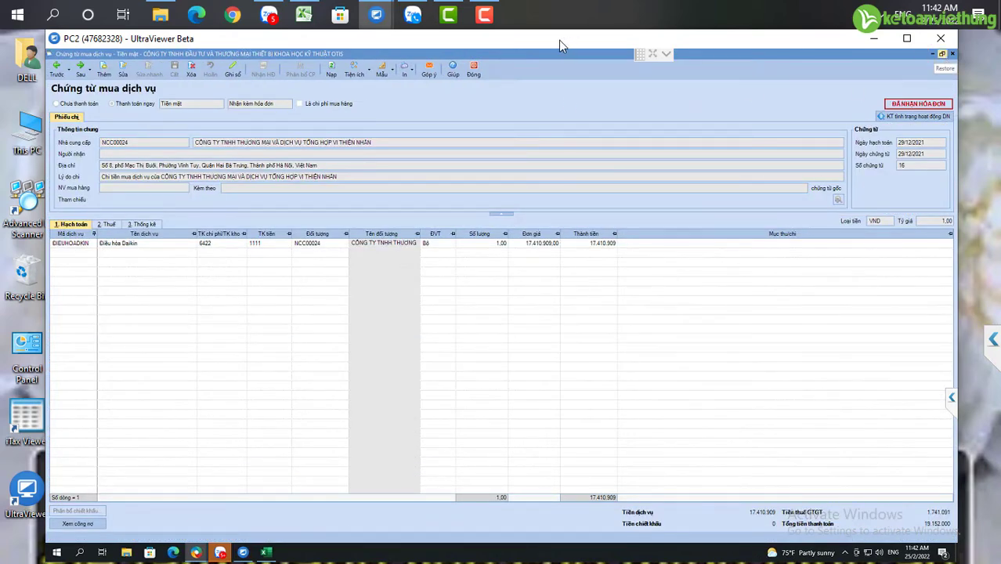
click(942, 53)
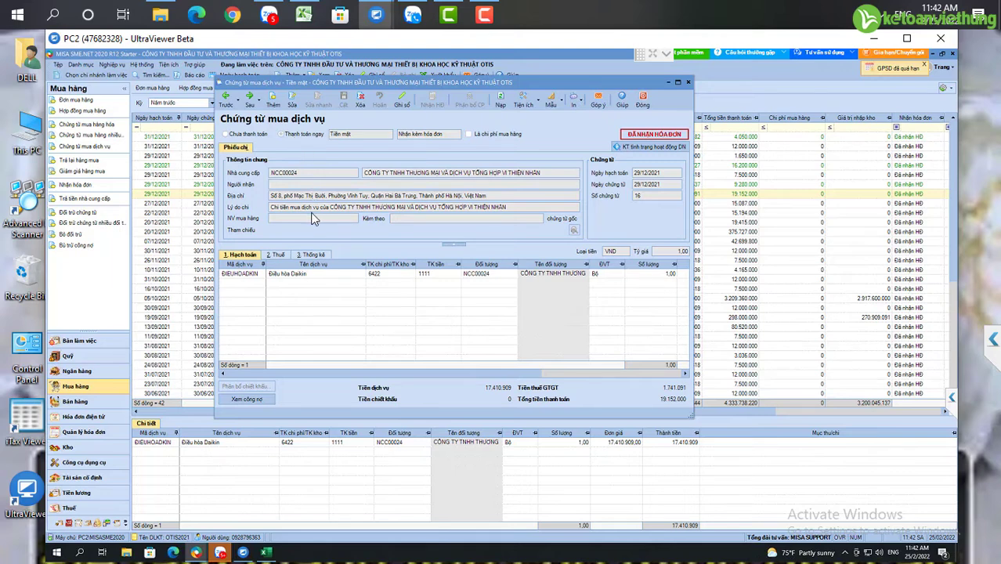
double_click(640, 195)
click(390, 276)
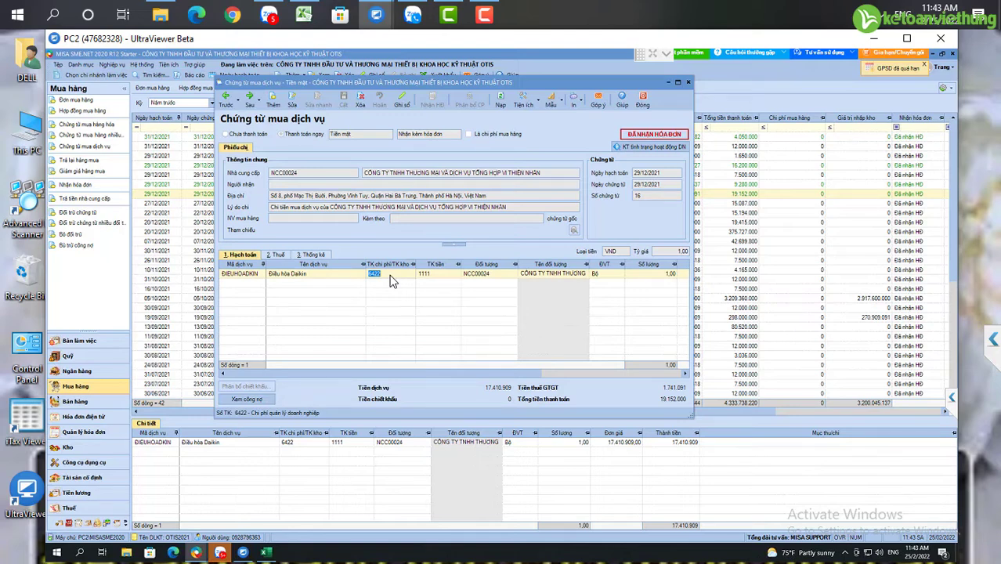
click(292, 105)
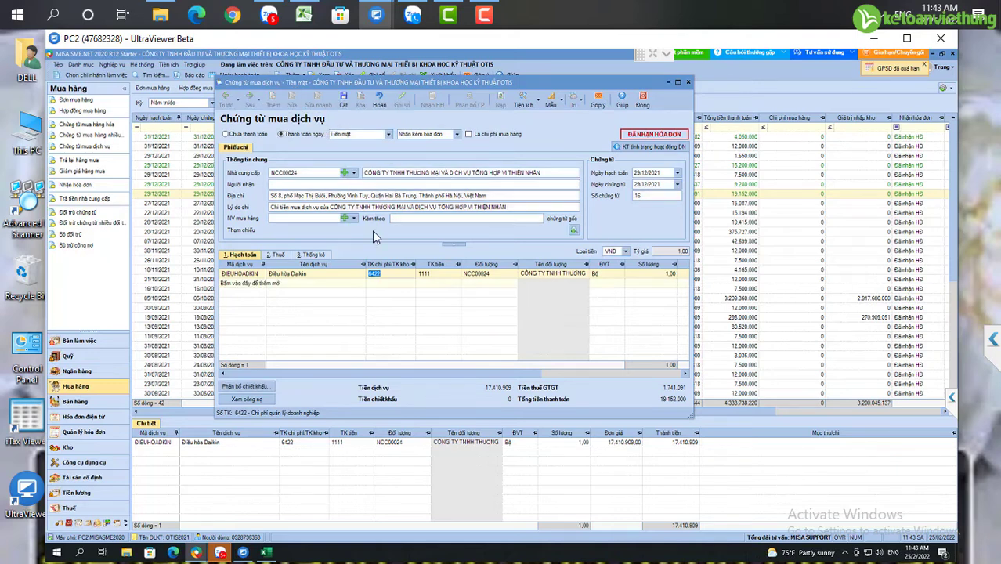
click(383, 276)
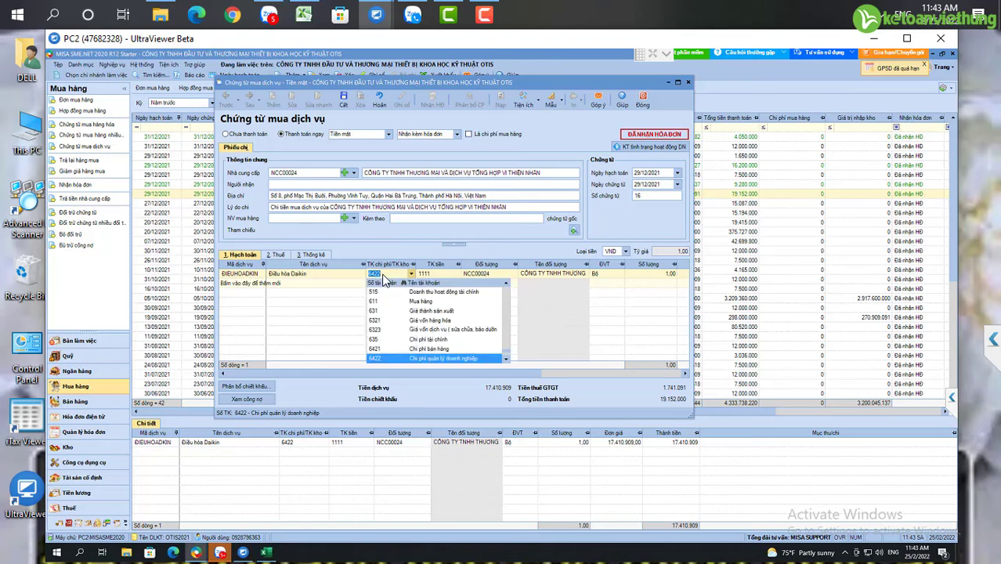
scroll(384, 279, up, 10)
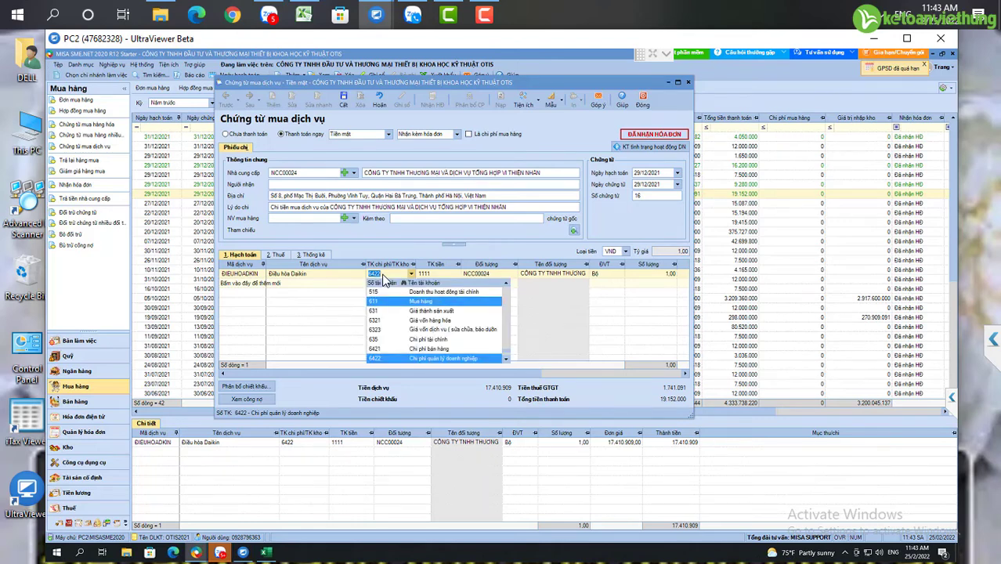
scroll(383, 279, up, 5)
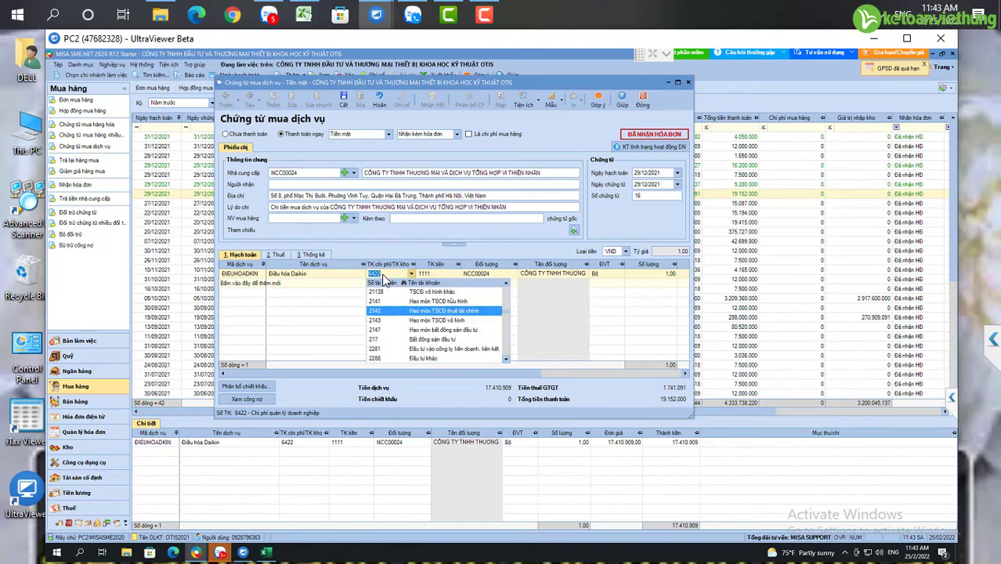
scroll(383, 280, up, 6)
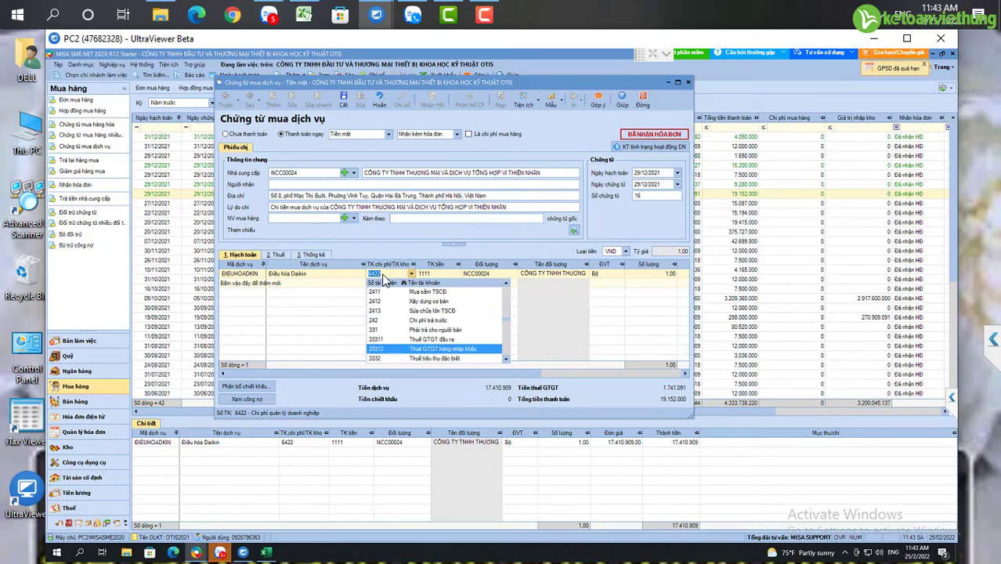
key(Return)
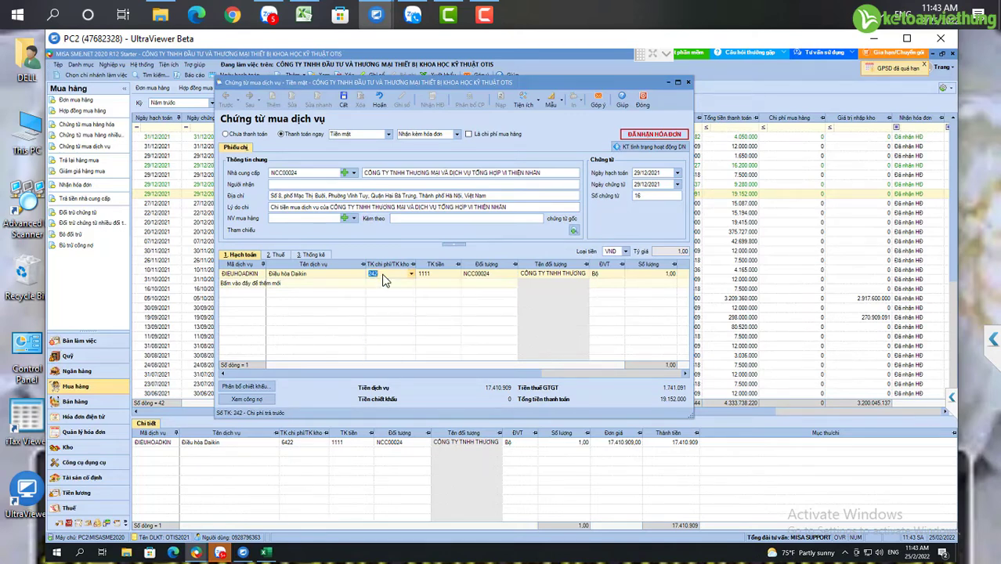
Check the line's remaining accounting fields and VAT details, and save and close the purchase voucher.
key(Tab)
key(Tab)
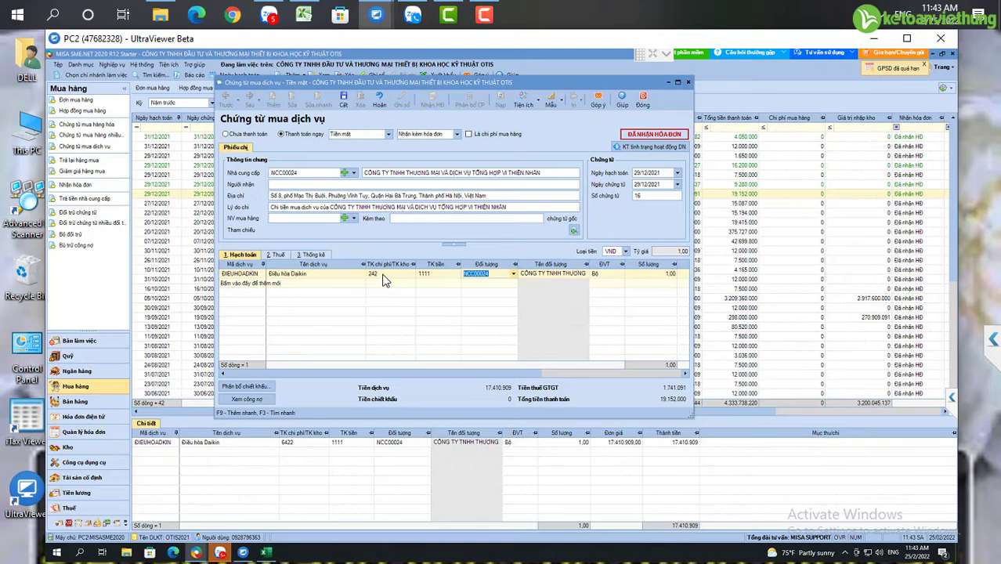
key(Tab)
key(Tab)
key(Tab)
key(Tab)
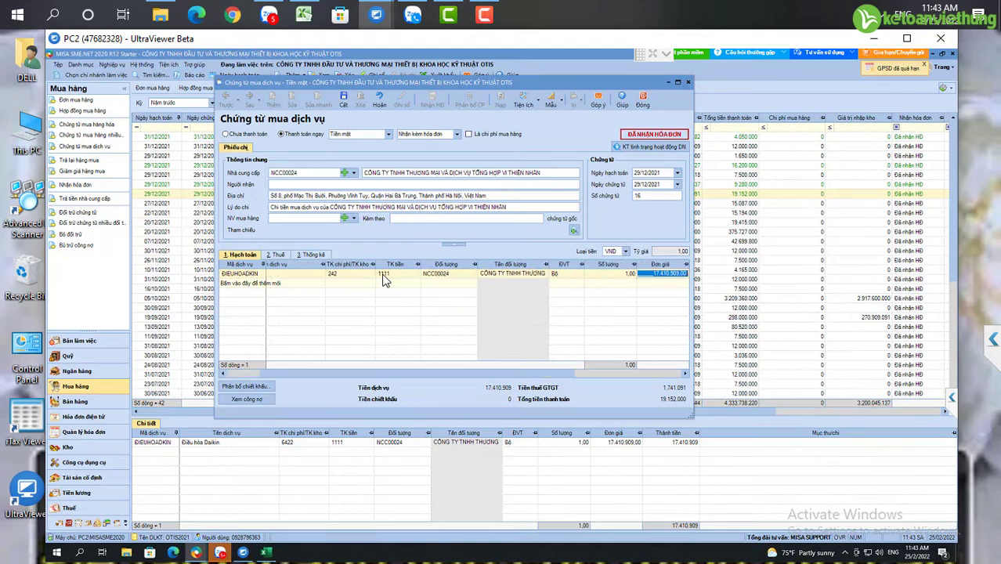
key(Tab)
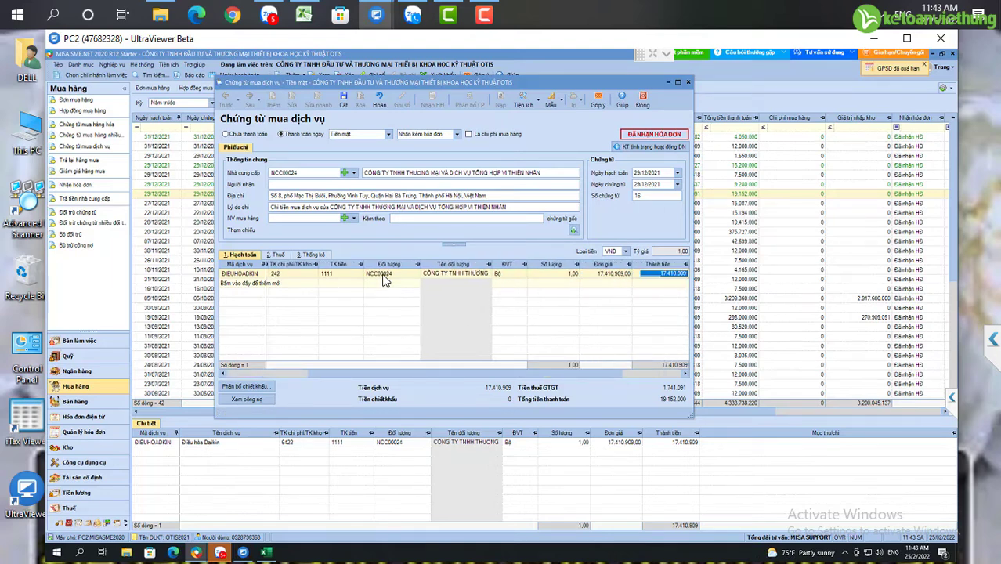
click(280, 256)
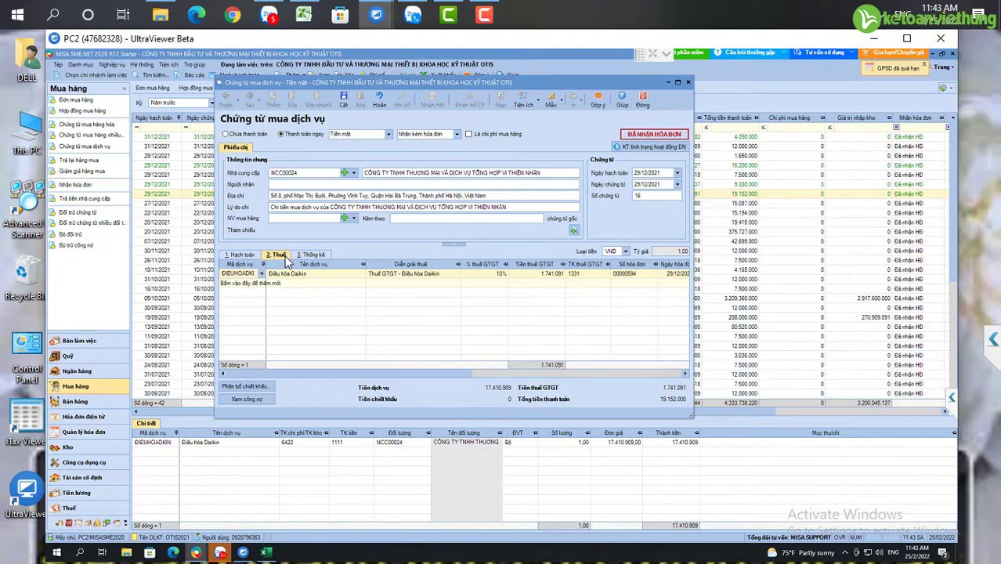
key(ctrl+s)
key(Return)
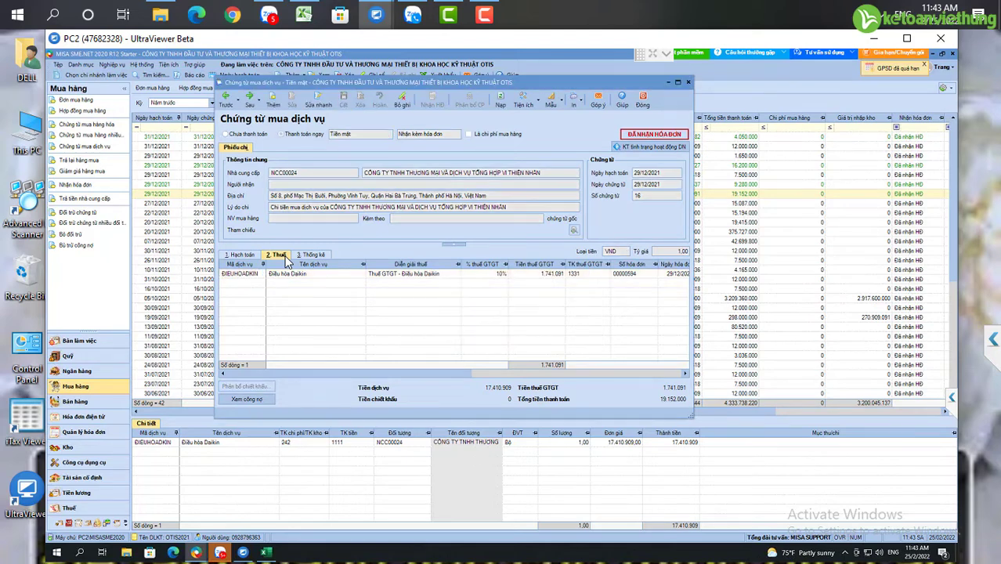
click(638, 101)
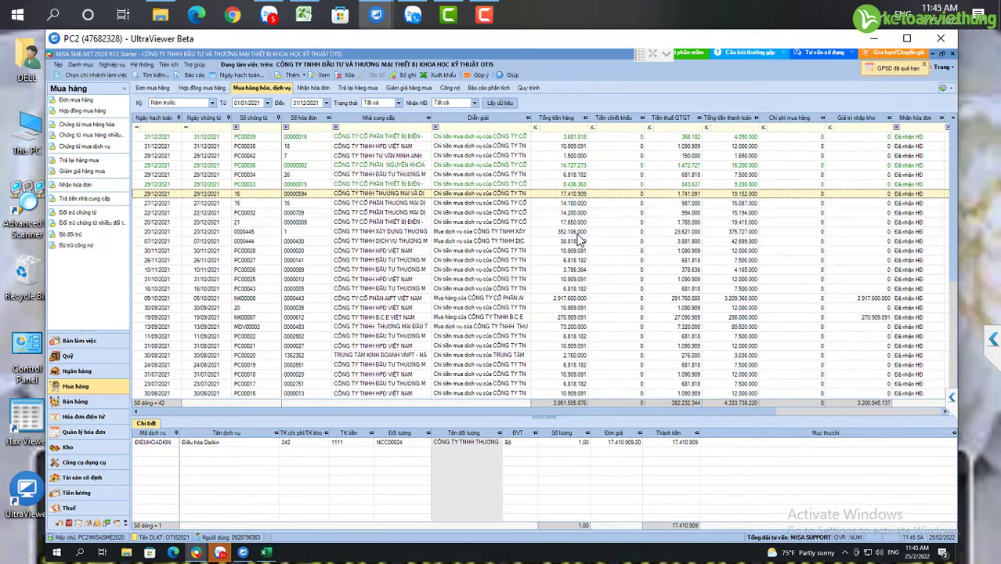
Go to the tools and supplies module (Công cụ dụng cụ) and start a new Ghi tăng record.
click(623, 447)
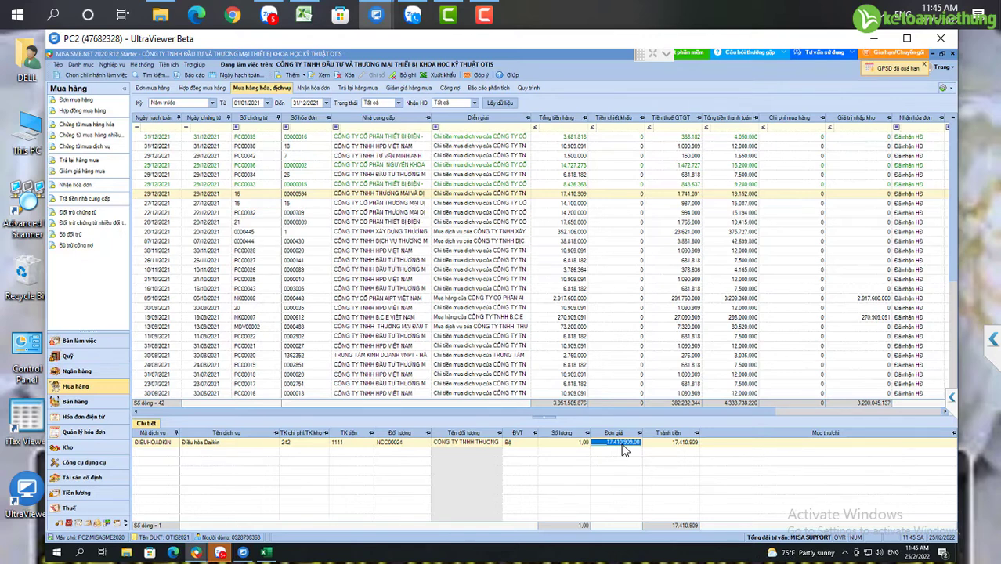
click(82, 464)
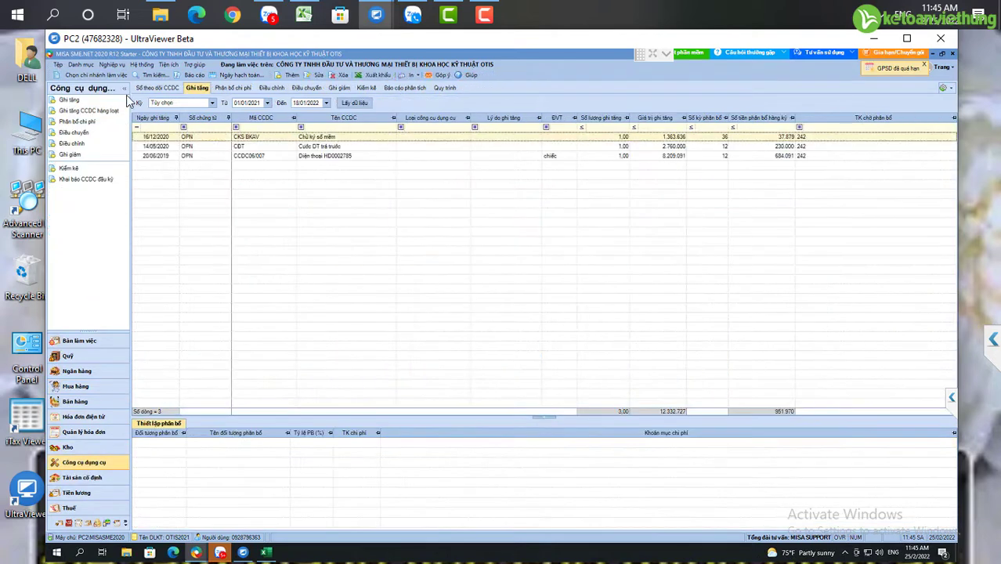
click(105, 186)
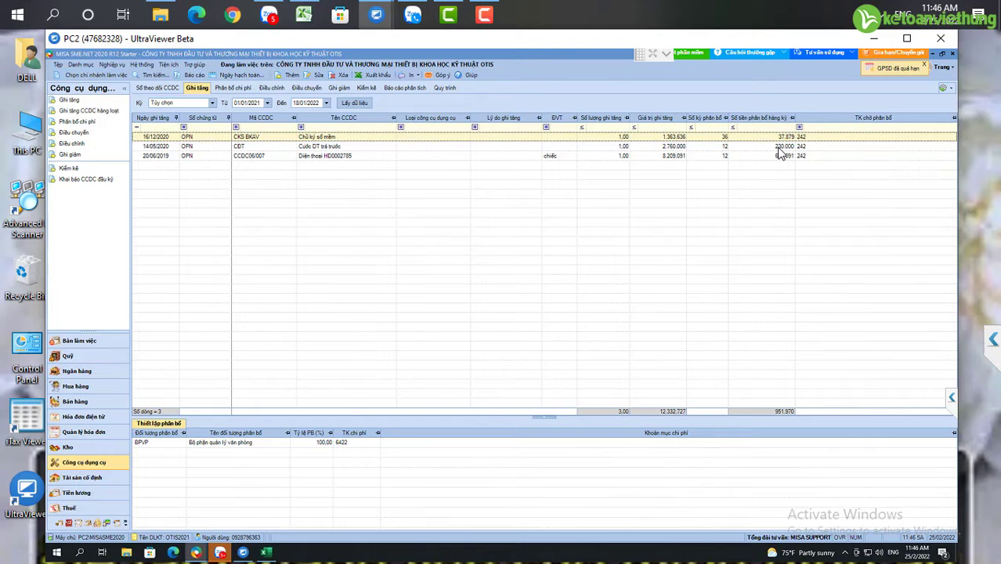
click(96, 104)
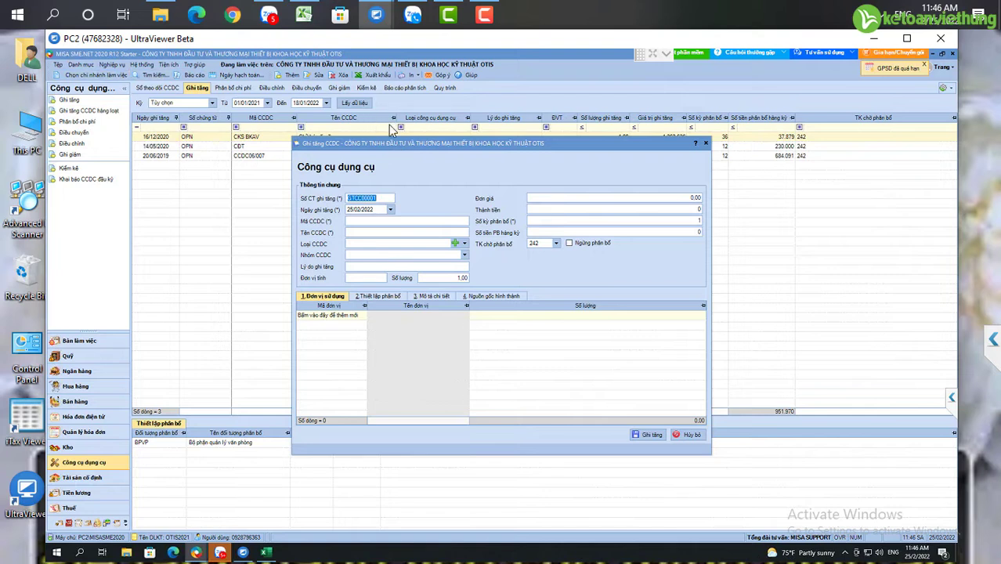
Show the purchase list (Mua hàng hóa, dịch vụ) behind the open form and select voucher 16 for the Daikin air conditioner.
click(69, 102)
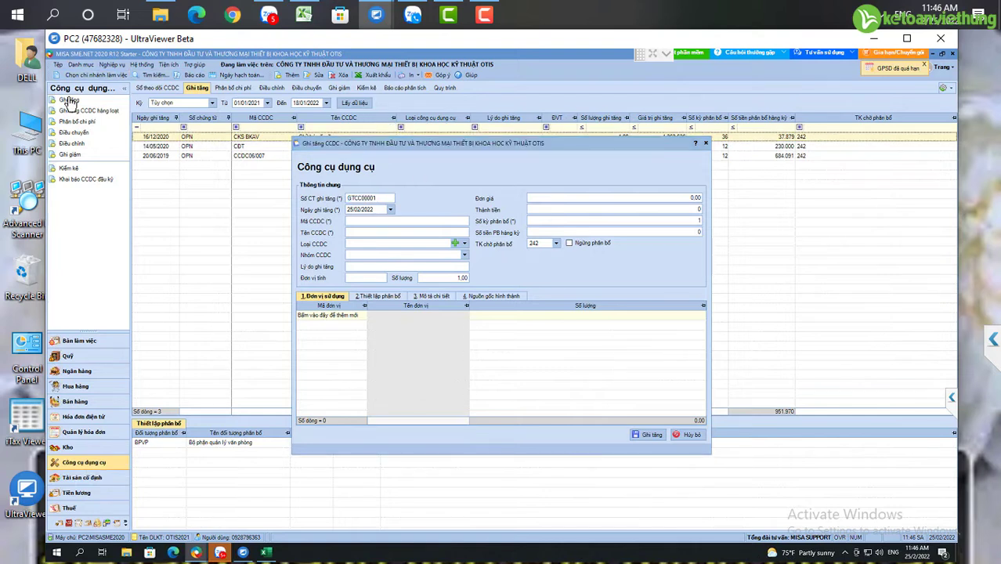
click(77, 103)
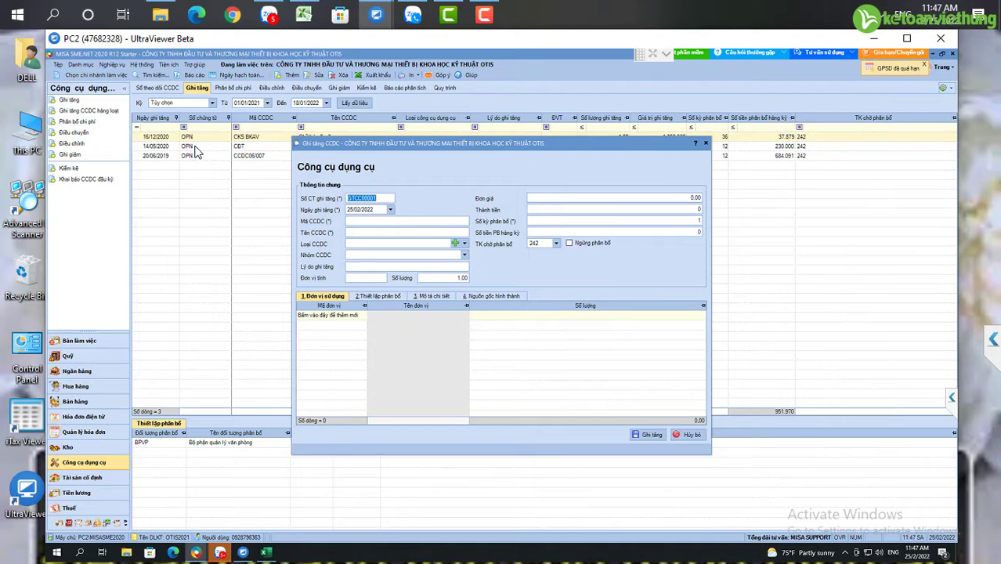
click(368, 198)
click(78, 387)
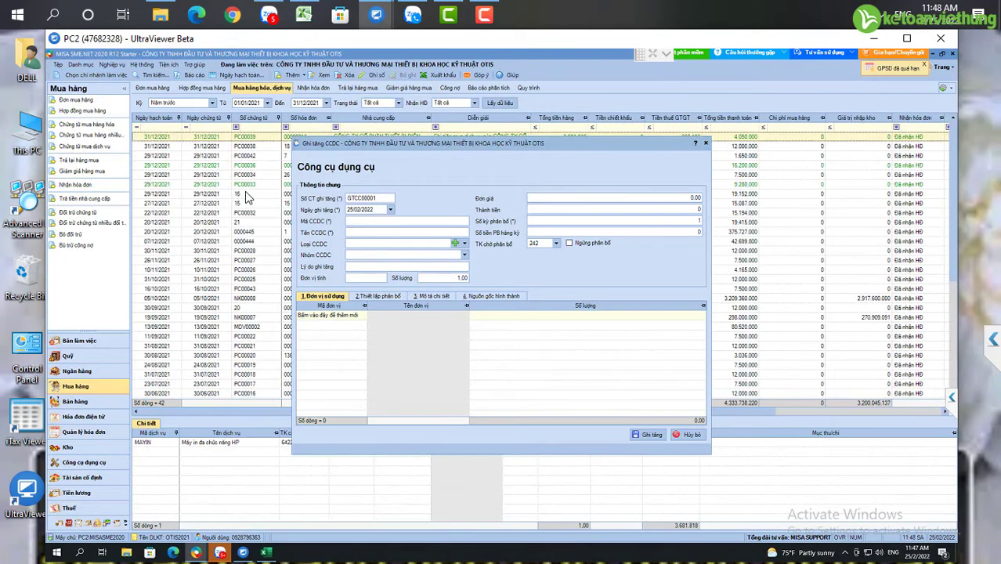
click(236, 195)
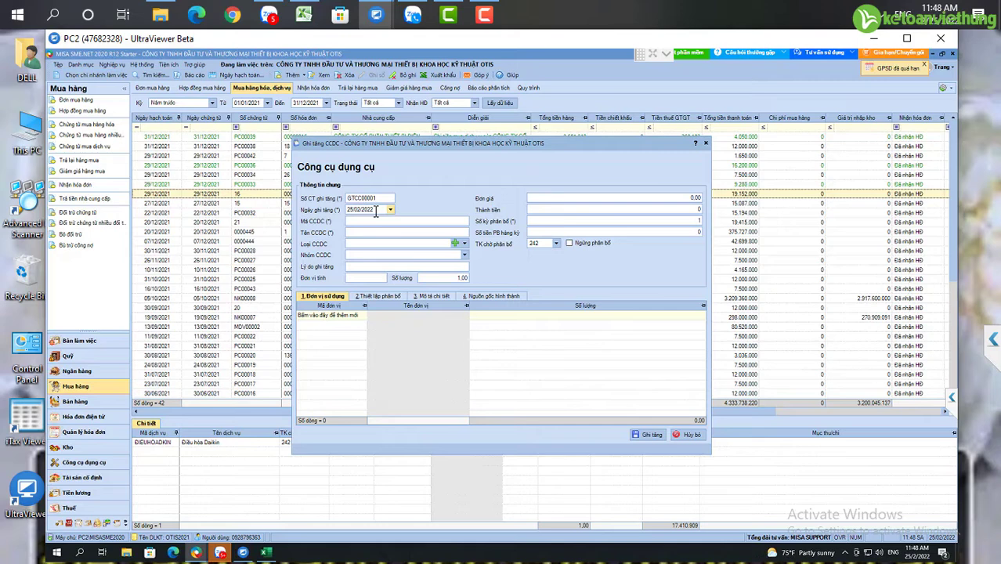
Fill in the tool record with Ngày ghi tăng 29/12/2021, Mã CCDC CCDC01, Tên CCDC Điều hoà Daikin and unit bộ.
click(222, 202)
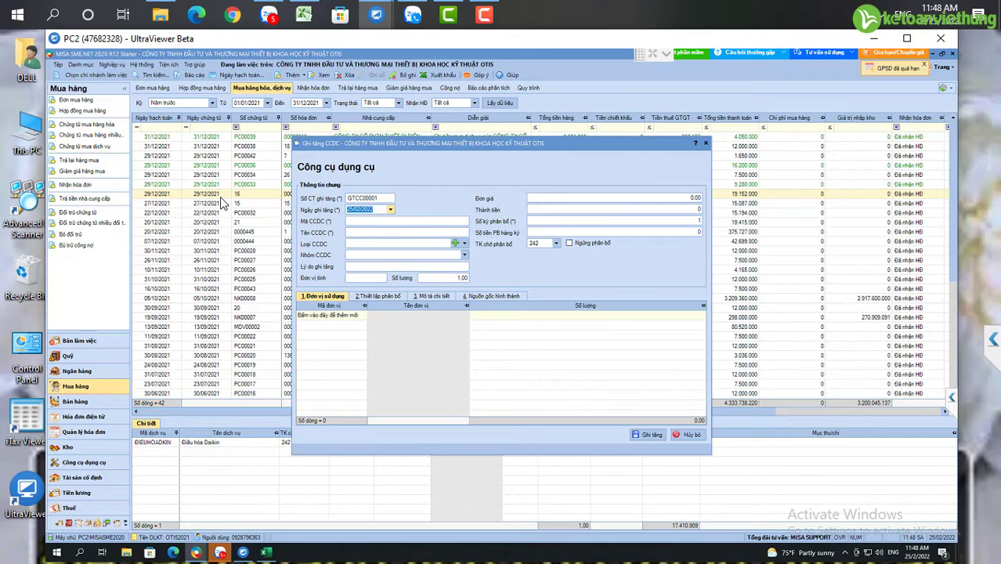
text(29/12/2021)
click(366, 222)
text(CCDC0)
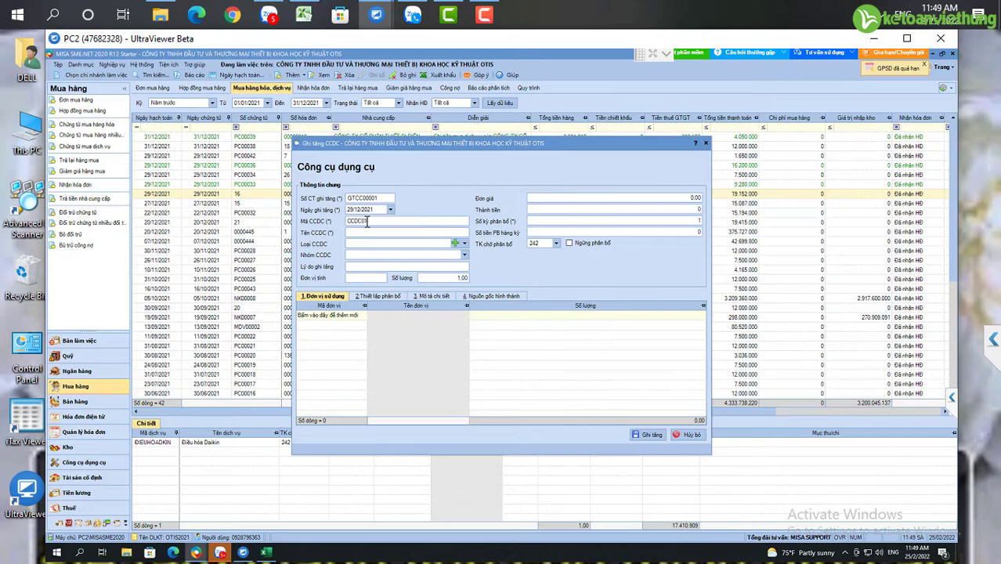
text(1)
click(367, 278)
text(bộ)
key(Tab)
Set the tool's unit price (Đơn giá) to 17.410.909 and move the form aside to compare it with the purchase voucher's amount.
click(683, 199)
text(174.120)
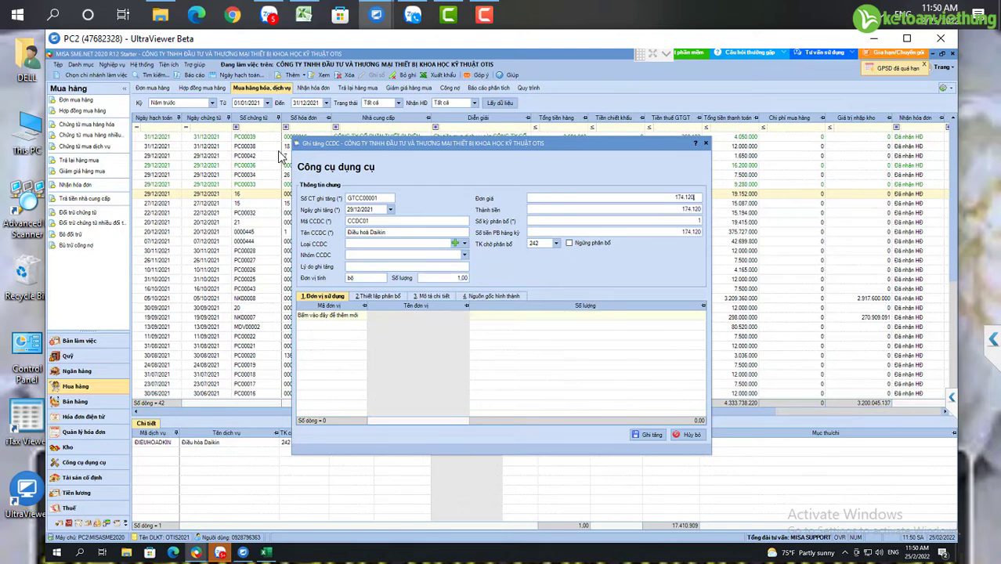
text(.909)
key(Left)
key(Left)
key(Left)
key(Left)
key(BackSpace)
drag(409, 146, 275, 196)
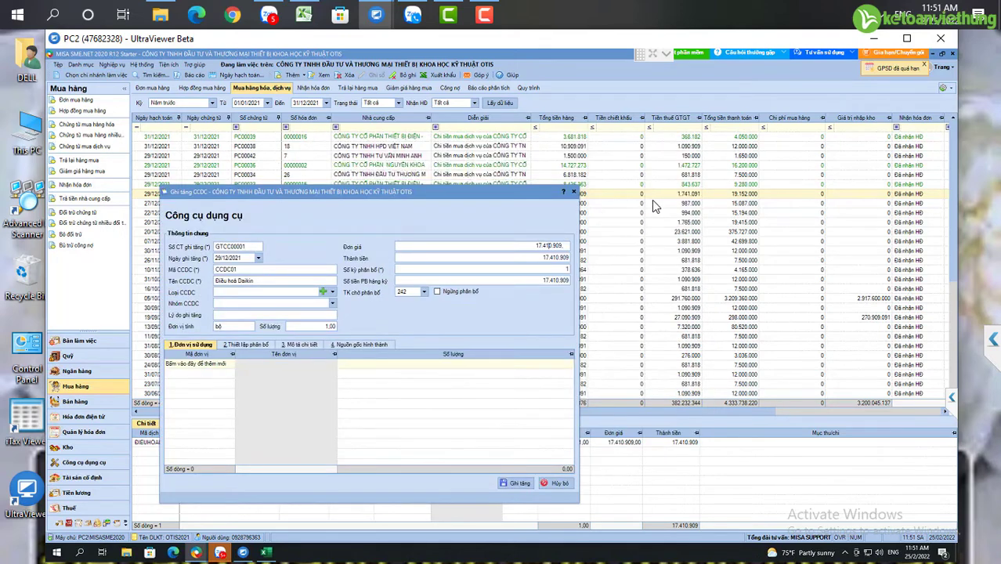
drag(564, 192, 526, 196)
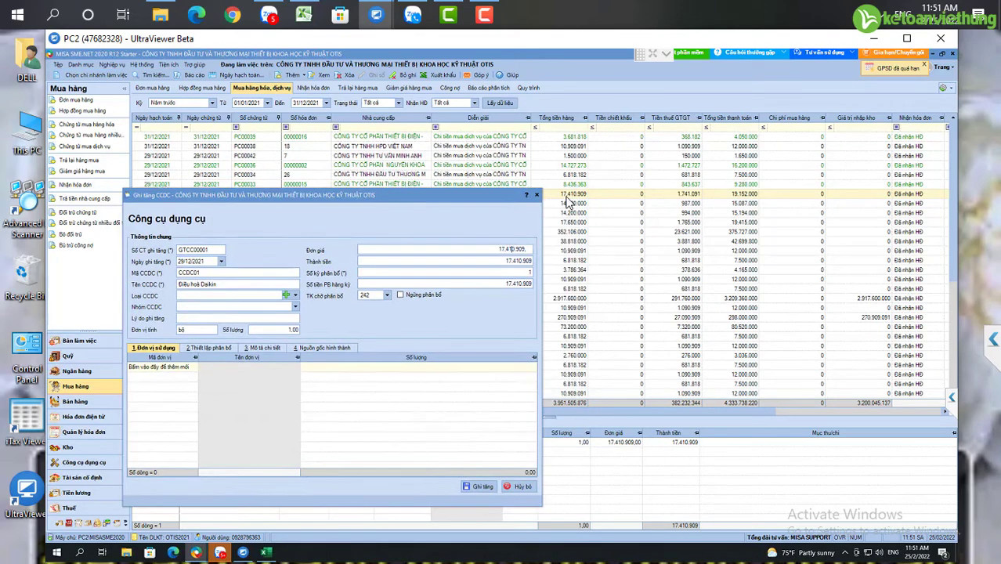
Set the number of allocation periods (Số kỳ phân bổ) to 24 and check the unit price and pending-allocation account.
click(504, 275)
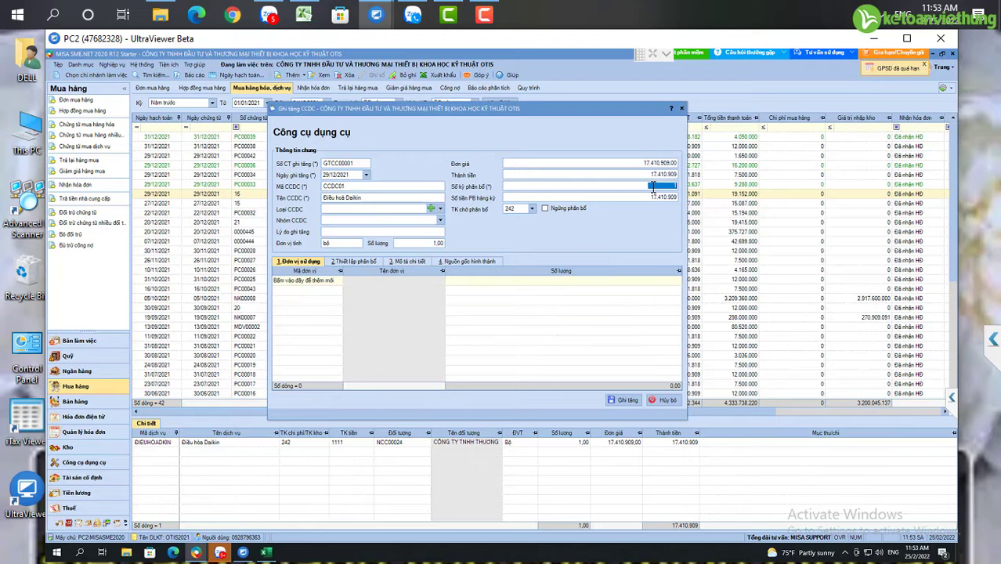
text(36)
click(644, 165)
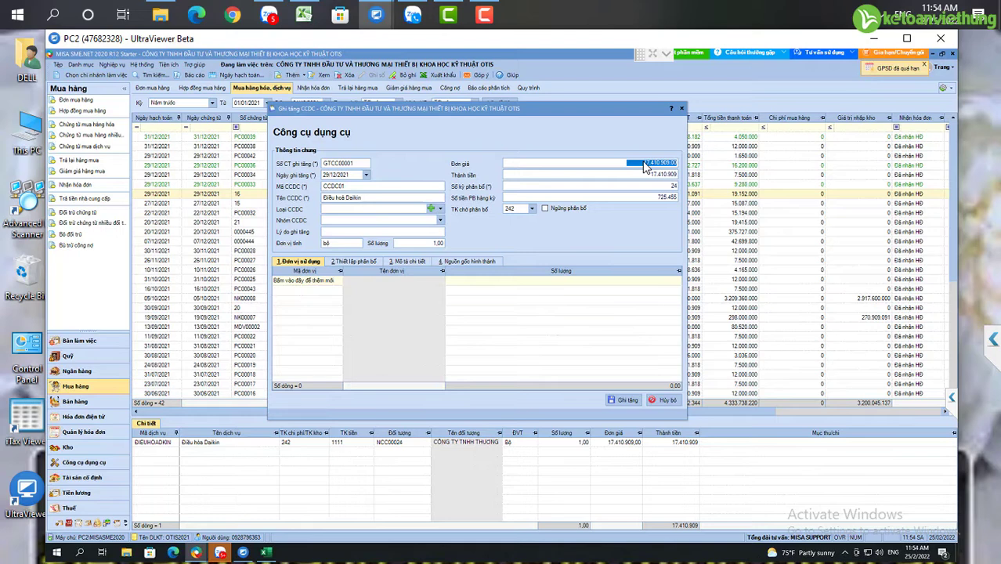
click(659, 186)
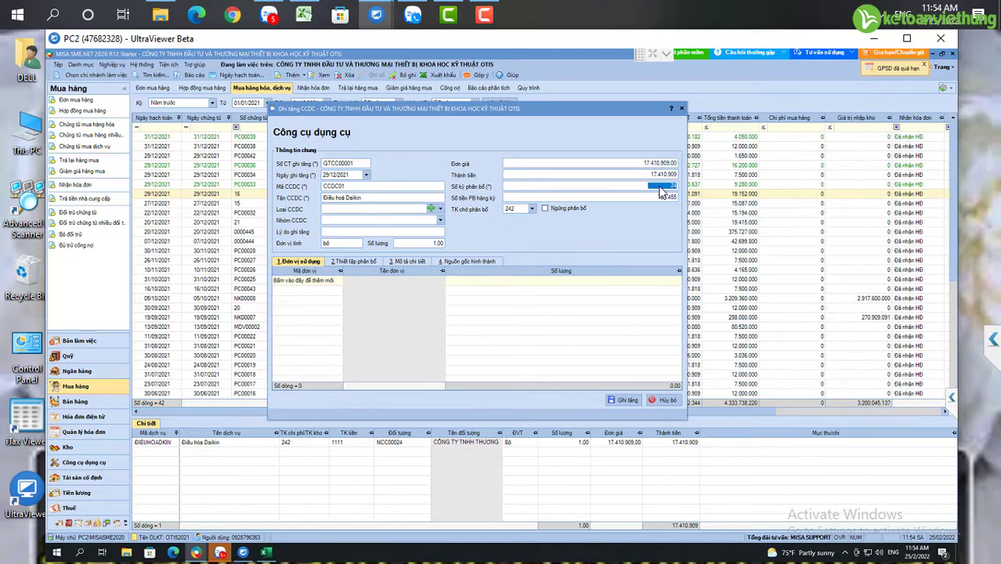
click(520, 209)
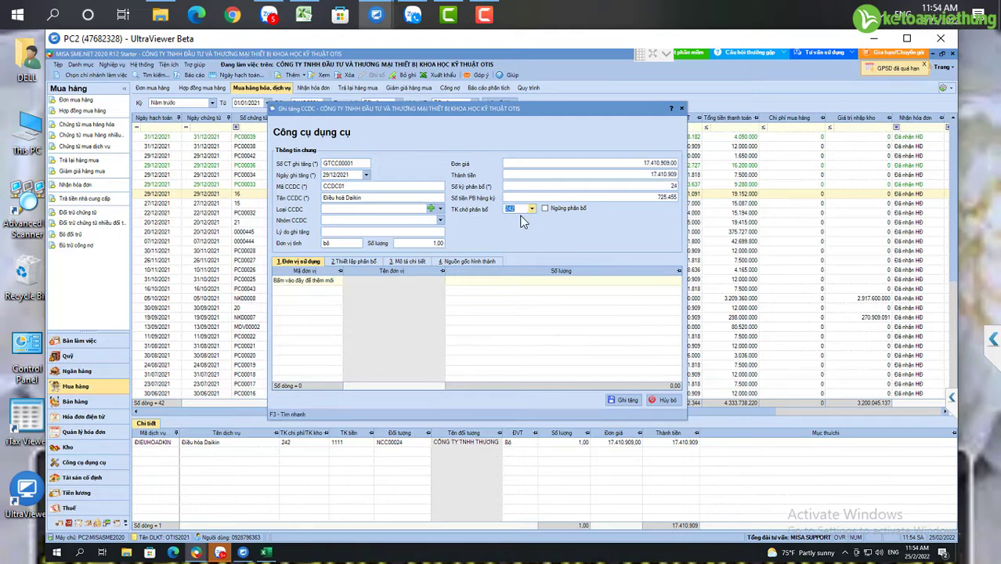
Add a using-unit line and create a new organisational unit for it with code BPDV and name Bộ phận dịch vụ.
click(302, 282)
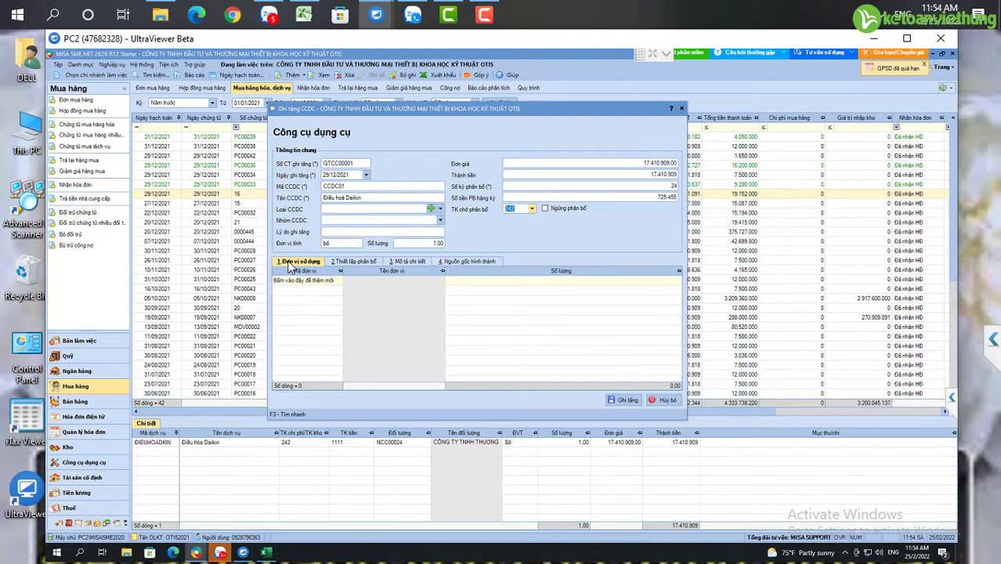
click(339, 280)
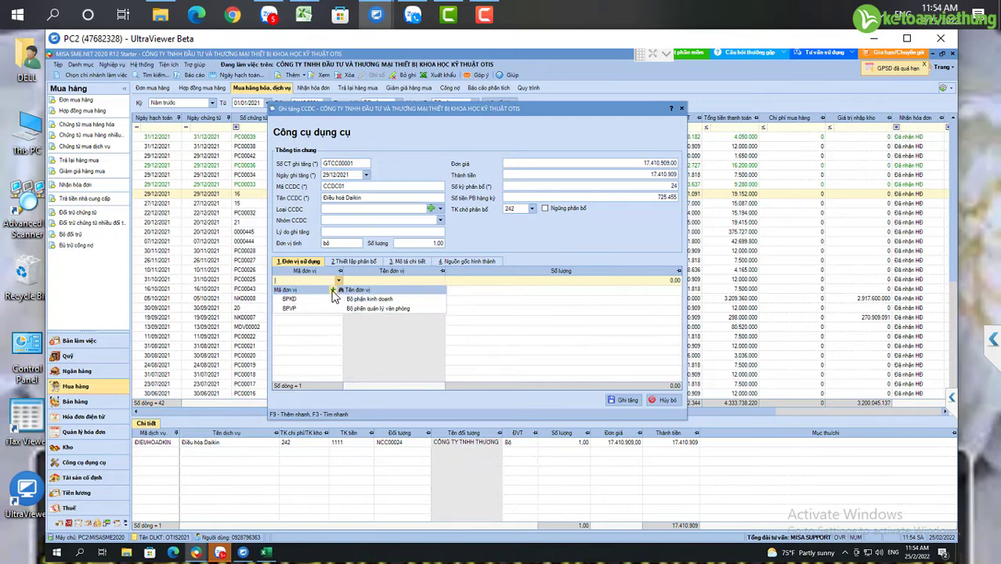
click(333, 290)
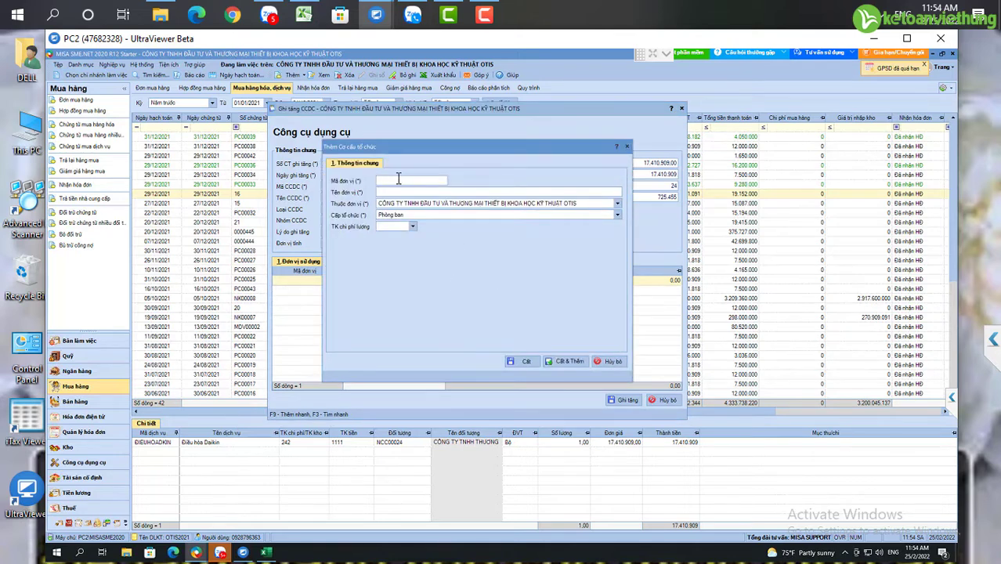
click(404, 182)
text(B)
text(P)
text(DV)
text(Bộ phận dịch vụ)
click(525, 362)
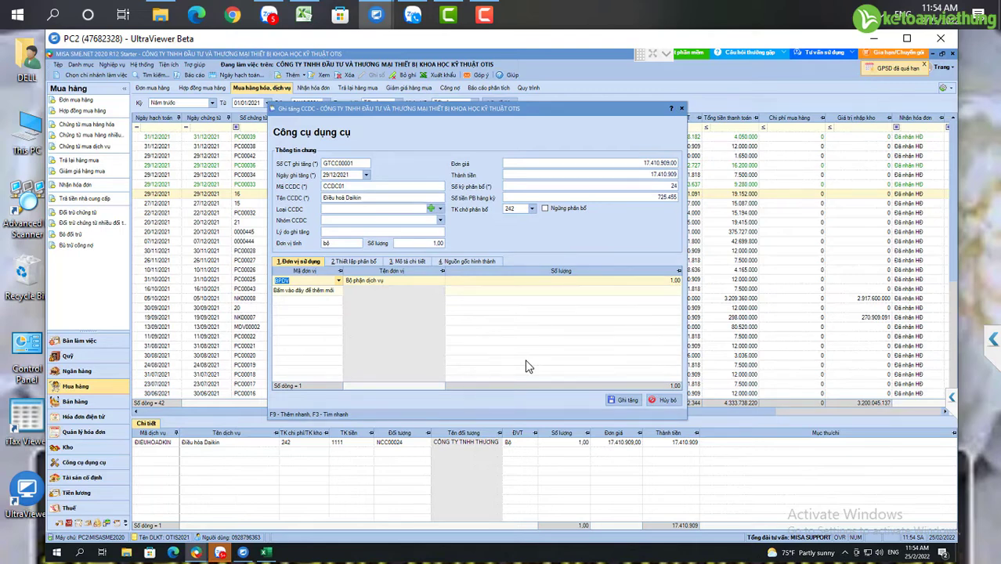
Change the using unit to BPVP (Bộ phận quản lý văn phòng) and check its cost account in the allocation setup (Thiết lập phân bổ).
click(338, 281)
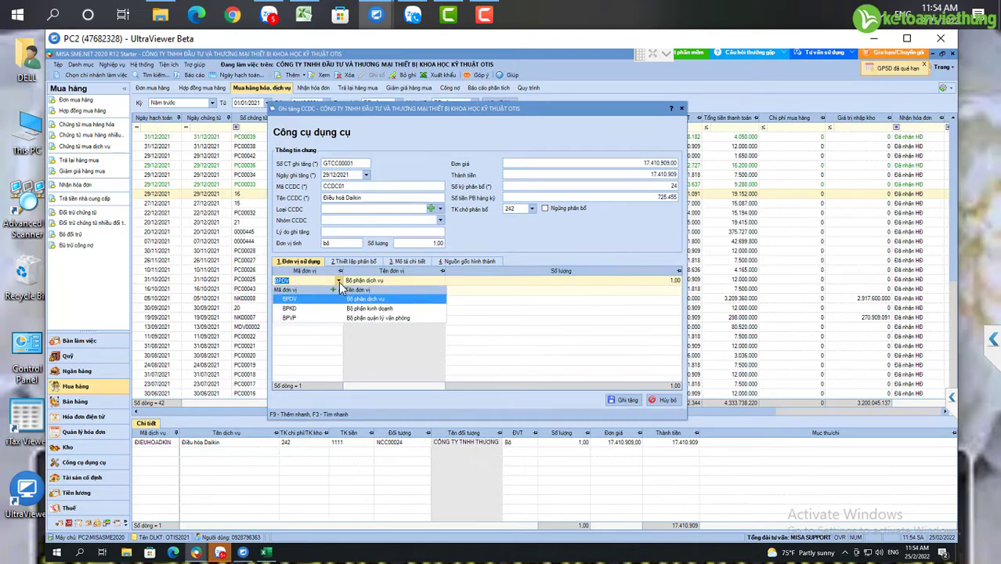
click(360, 319)
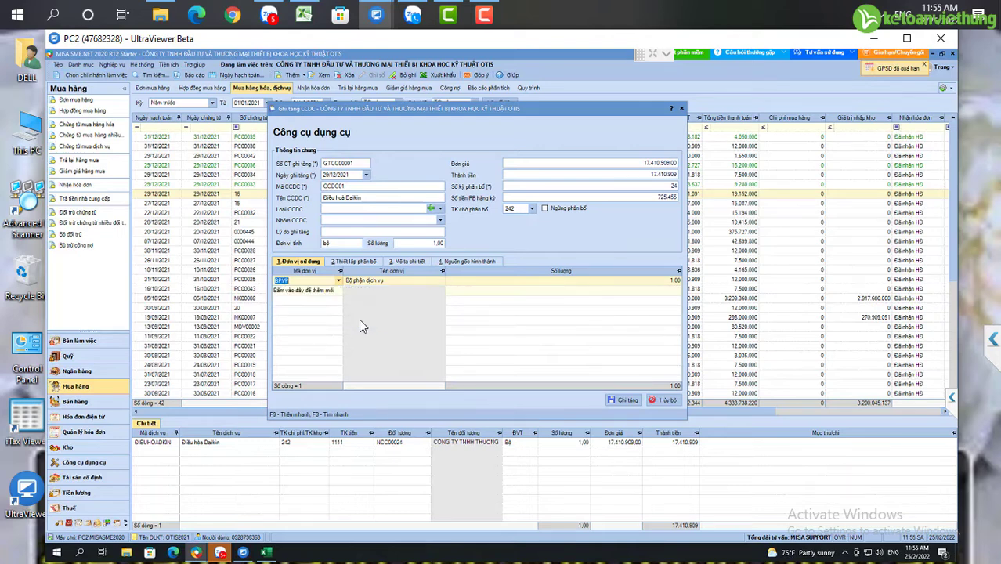
key(Tab)
click(353, 263)
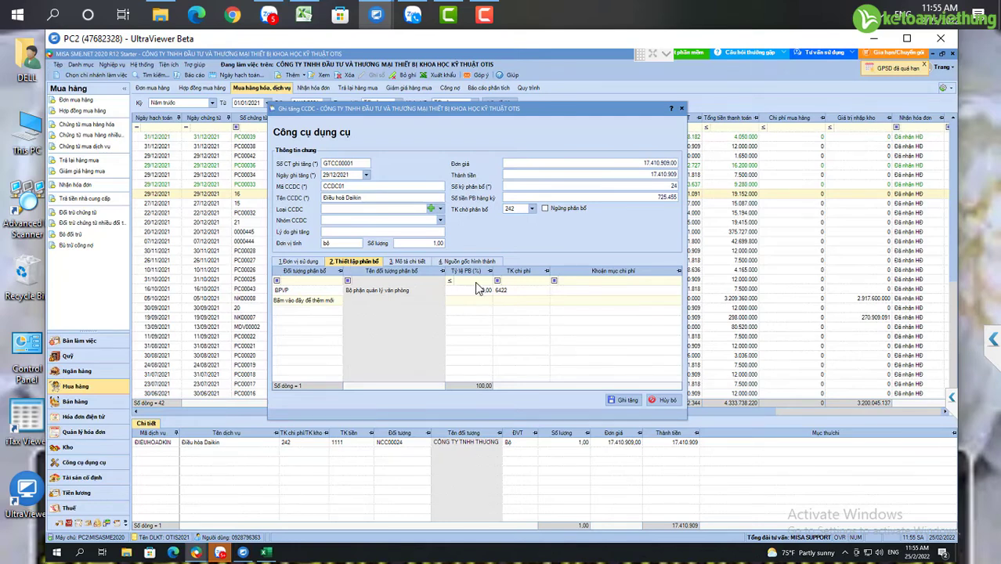
click(511, 294)
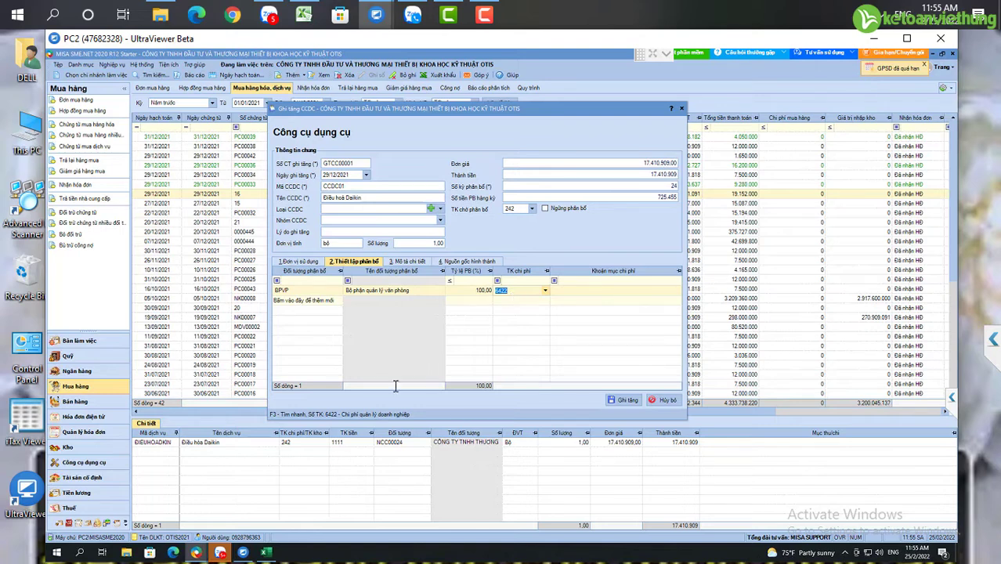
Look up account 642 and its sub-accounts 6421 and 6422 in the Excel chart of accounts, and return to MISA.
click(267, 552)
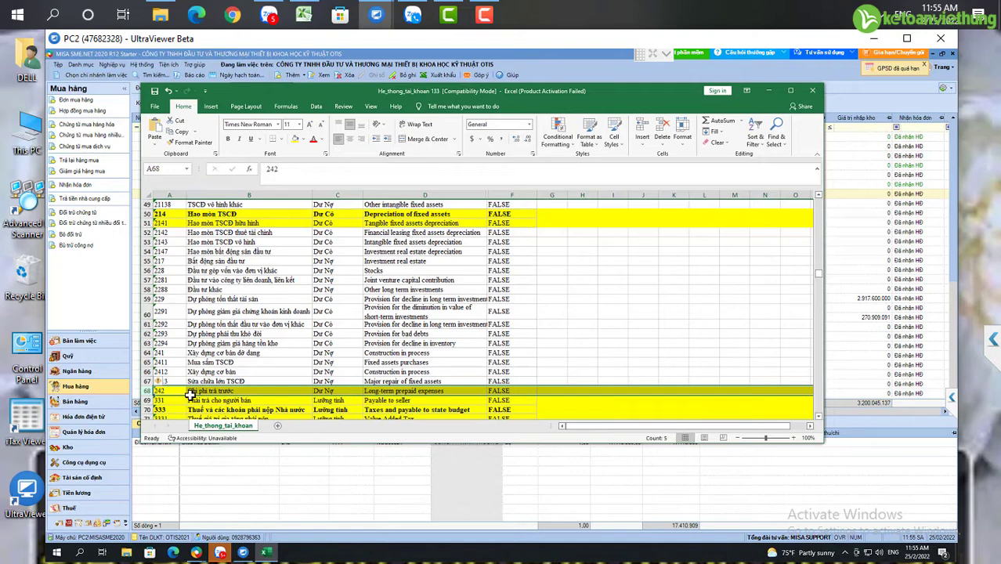
click(191, 398)
key(Down)
key(Down)
key(Down)
key(Down)
key(Down)
key(Down)
key(Down)
key(Down)
key(Down)
key(Down)
key(Down)
key(Down)
key(Down)
key(Down)
key(Down)
key(Down)
key(Down)
key(Down)
key(Down)
key(Down)
key(Down)
key(Down)
key(Down)
key(Down)
key(Down)
key(Down)
key(Down)
key(Down)
key(Down)
key(Down)
key(Down)
key(Down)
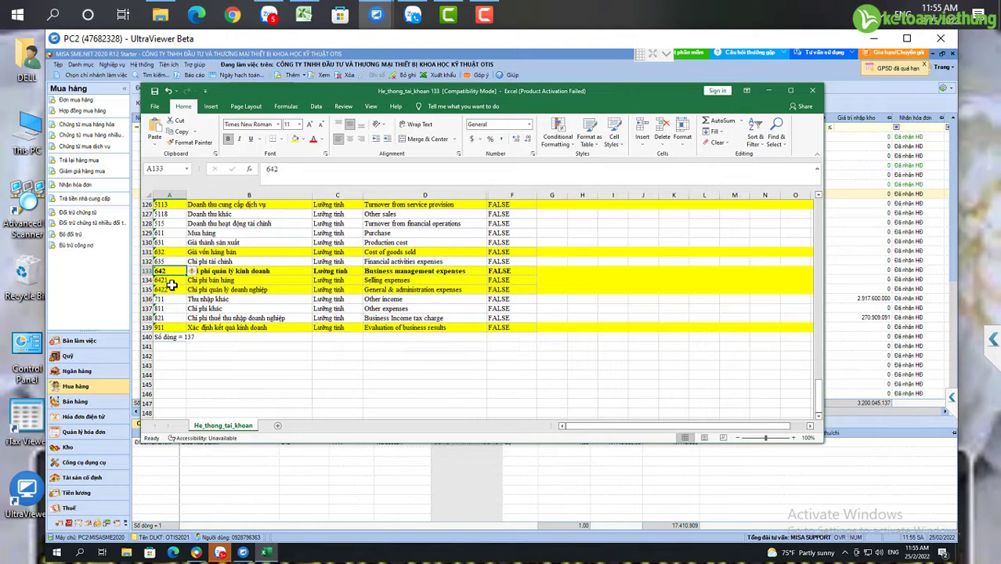
click(167, 281)
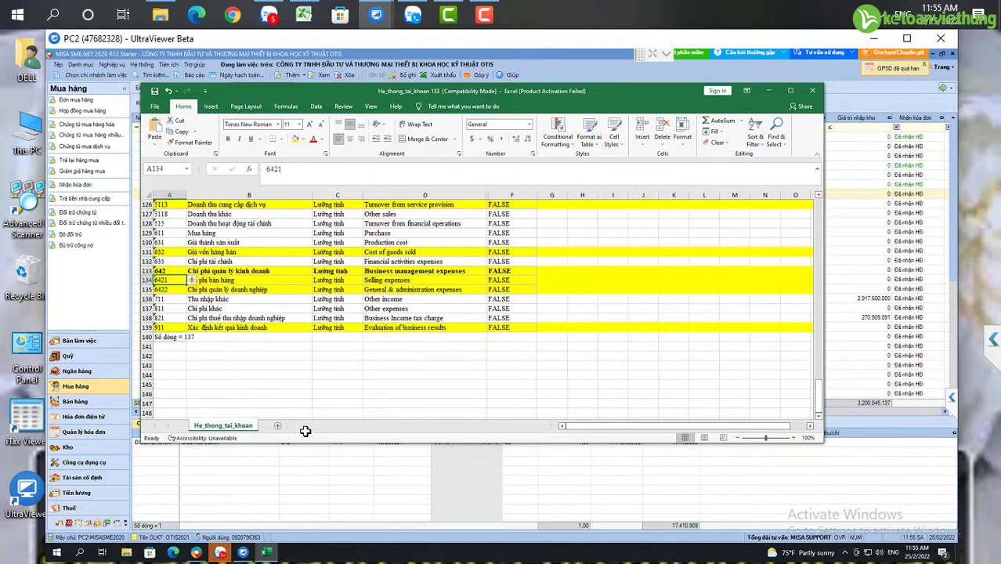
click(195, 552)
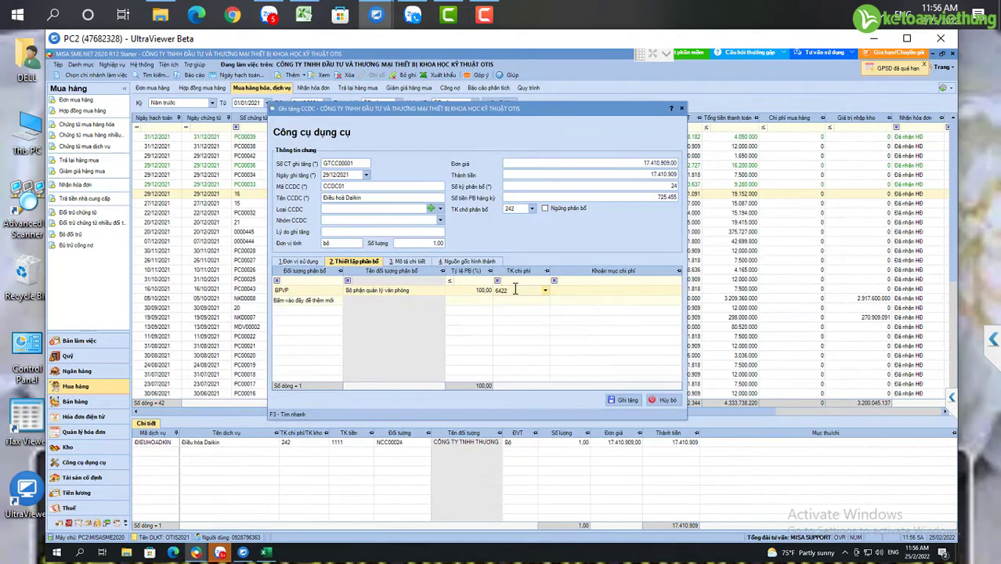
Try cost account 6421 (Chi phí bán hàng) on the BPVP allocation line.
click(322, 290)
click(547, 295)
key(Down)
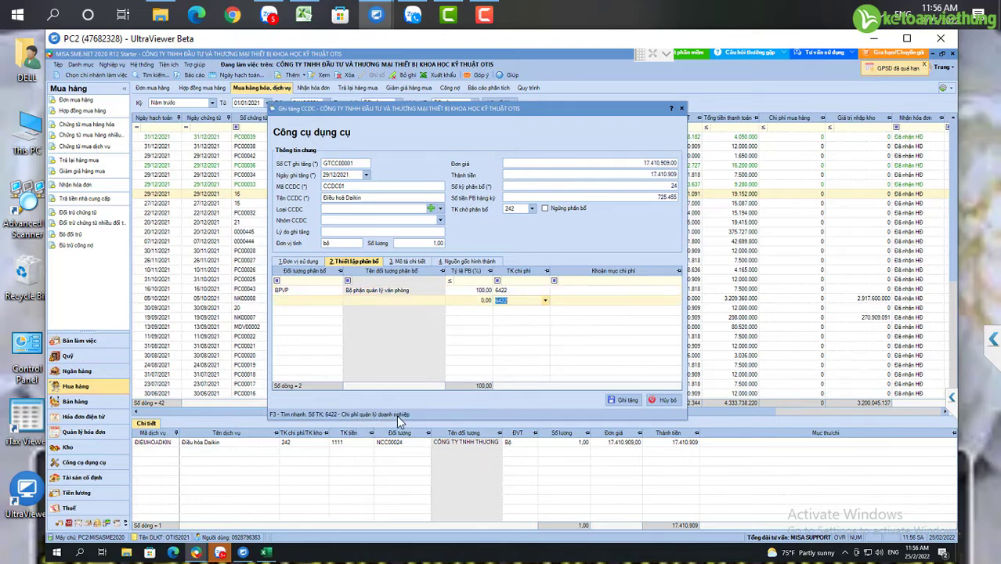
click(518, 290)
key(BackSpace)
text(1)
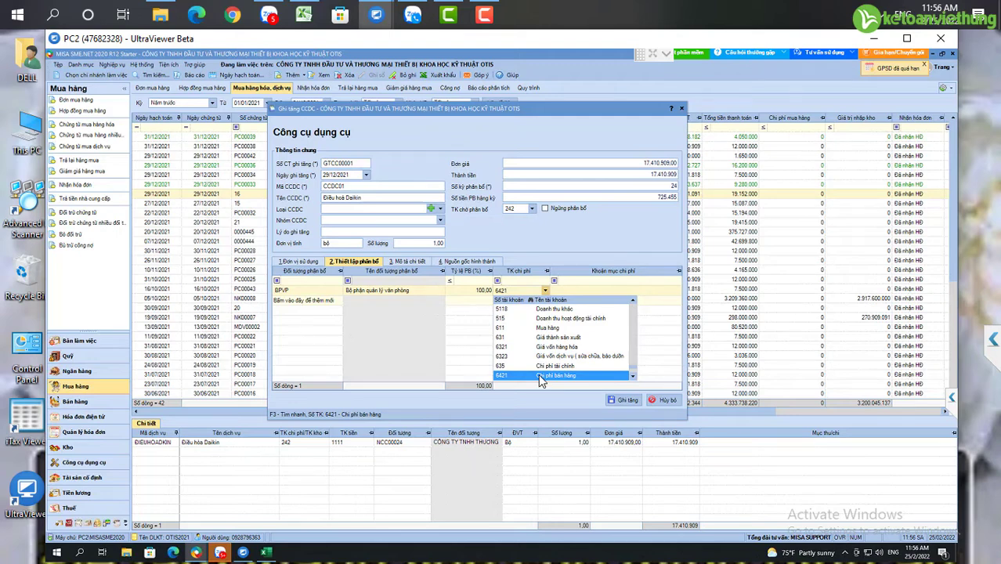
Try cost account 154 (Chi phí sản xuất, kinh doanh dở dang) on the BPVP allocation line.
key(BackSpace)
key(BackSpace)
key(BackSpace)
key(BackSpace)
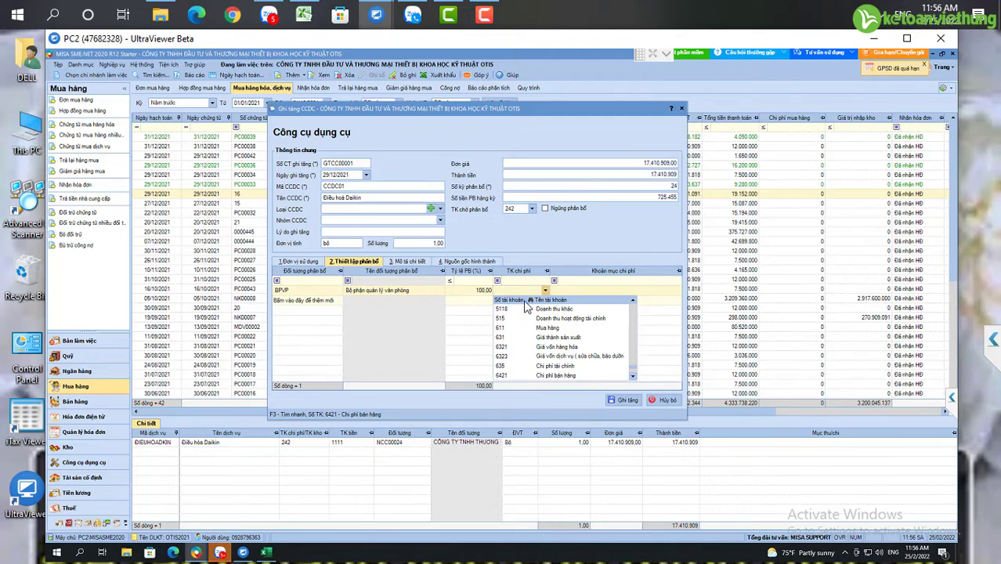
text(154)
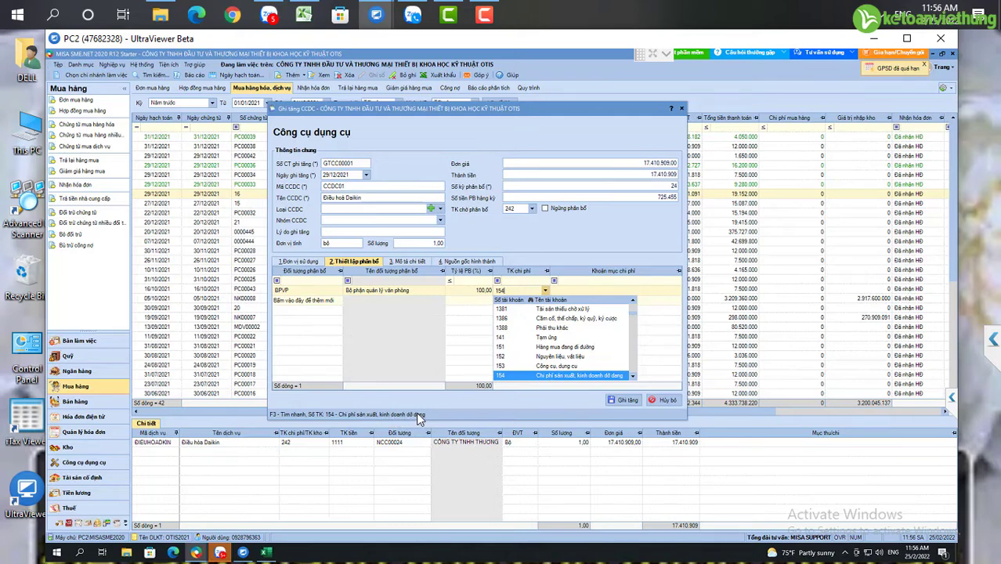
Set the cost account of the BPVP allocation line to 6422 (Chi phí quản lý doanh nghiệp).
key(BackSpace)
key(BackSpace)
key(BackSpace)
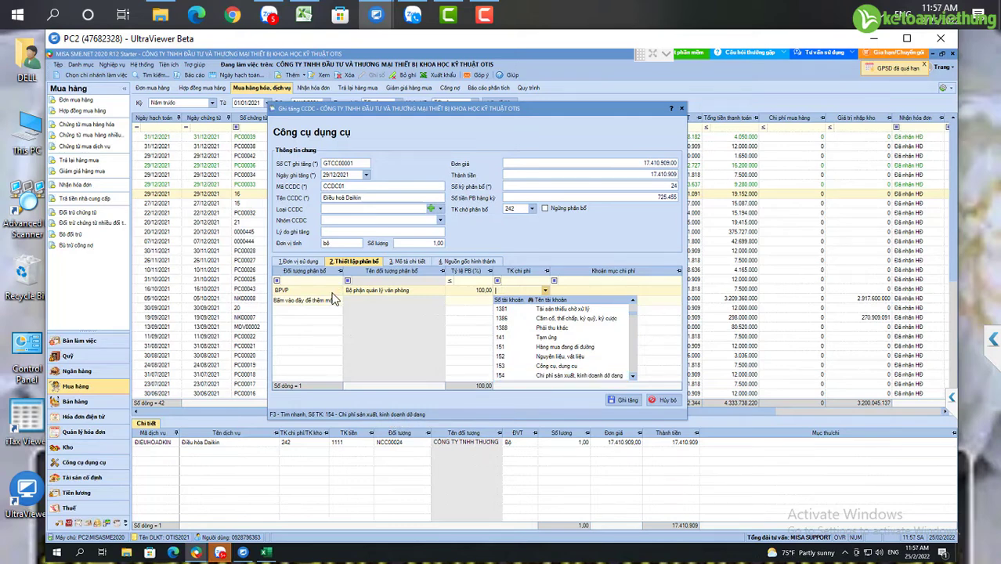
text(6422)
key(Return)
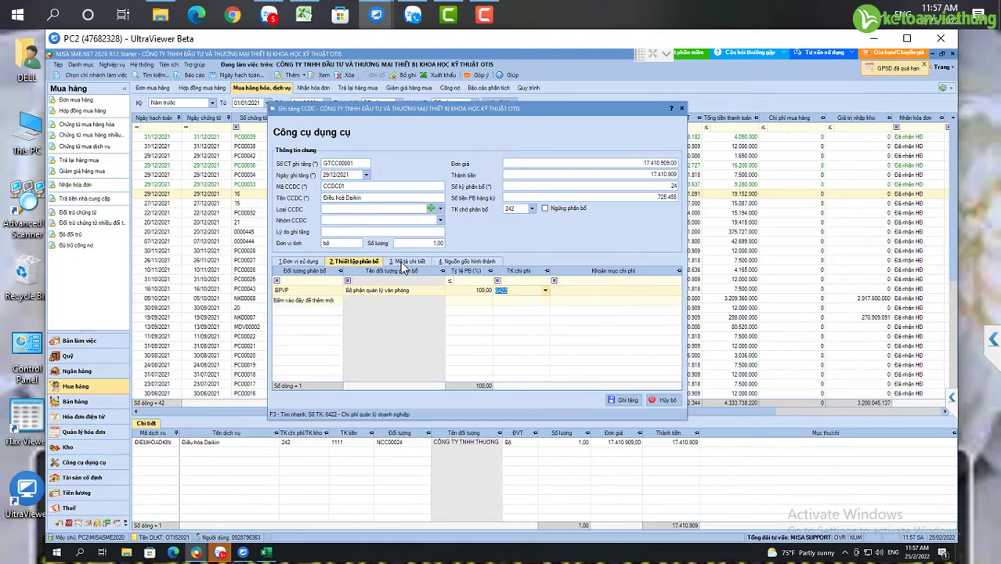
For the tool's source of formation (Nguồn gốc hình thành), load vouchers dated 01/01/2021 to 31/12/2021 for selection and close the opened purchase voucher.
click(469, 261)
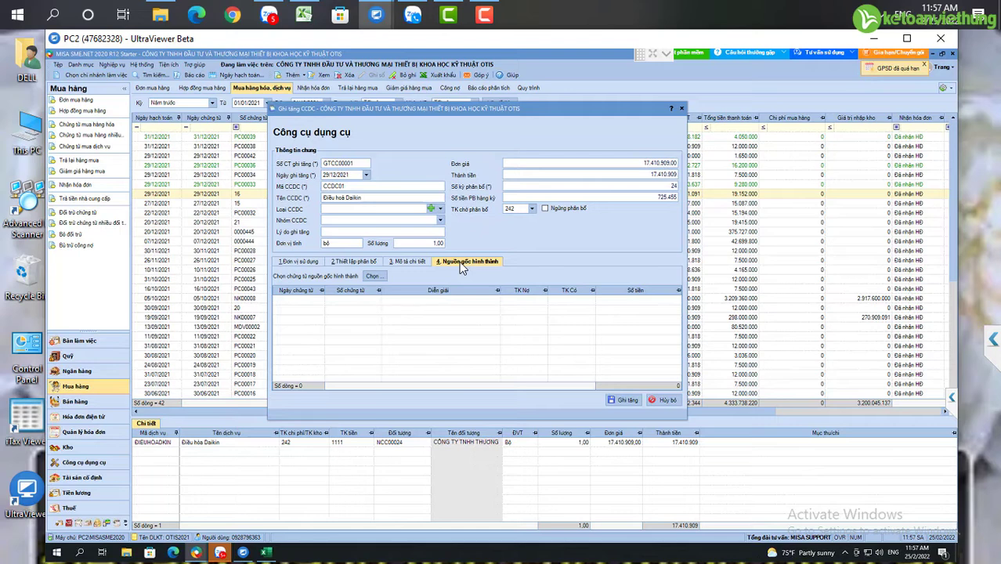
click(373, 277)
text(021)
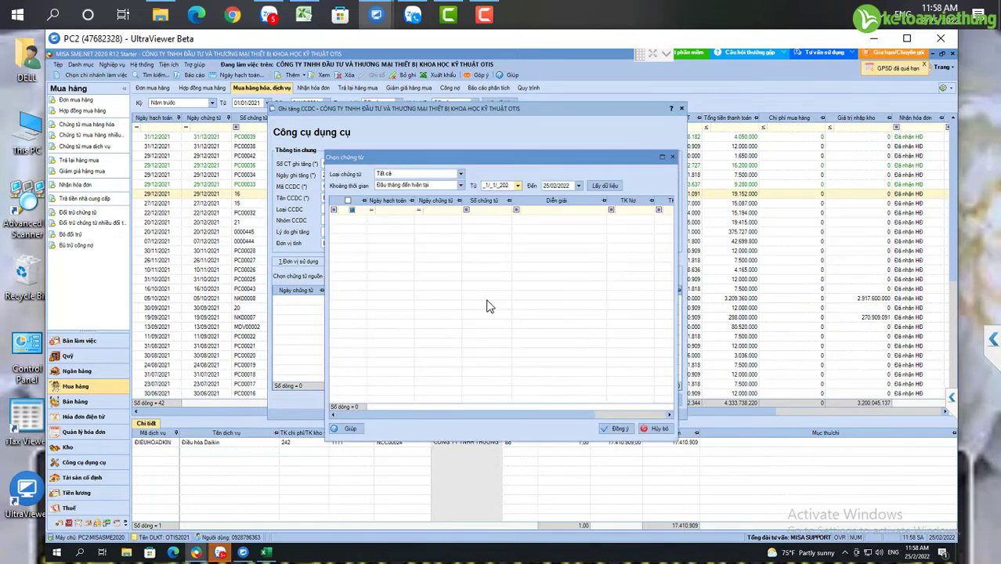
key(Tab)
text(31/12/2021)
click(605, 186)
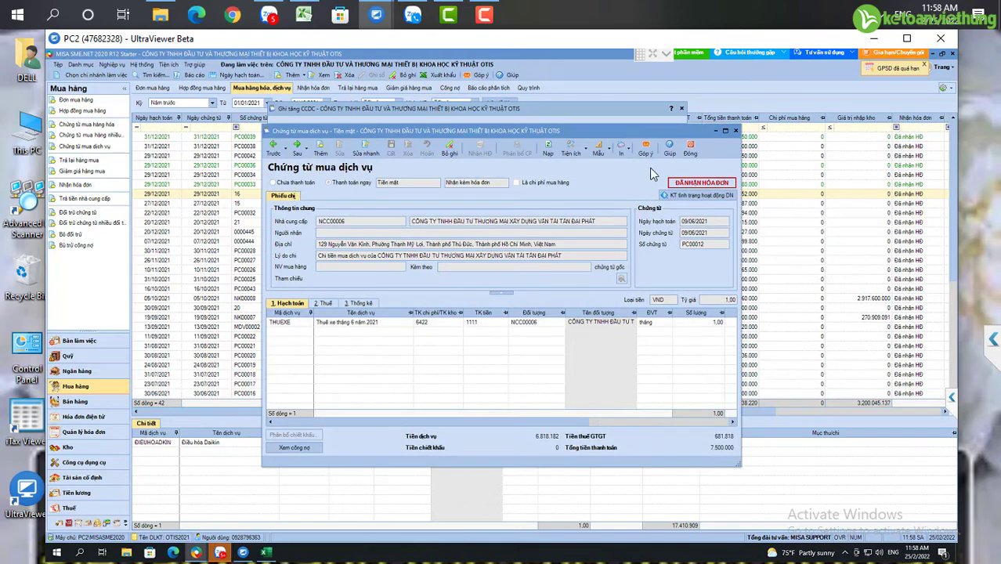
click(690, 151)
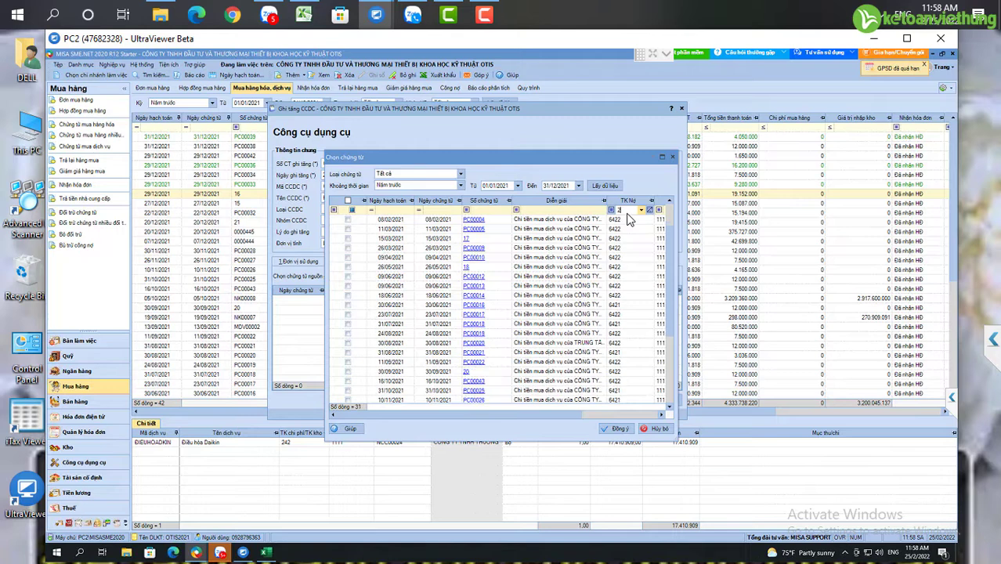
Filter the source vouchers by debit account 242 and link the 29/12/2021 service purchase voucher to the tool.
text(242)
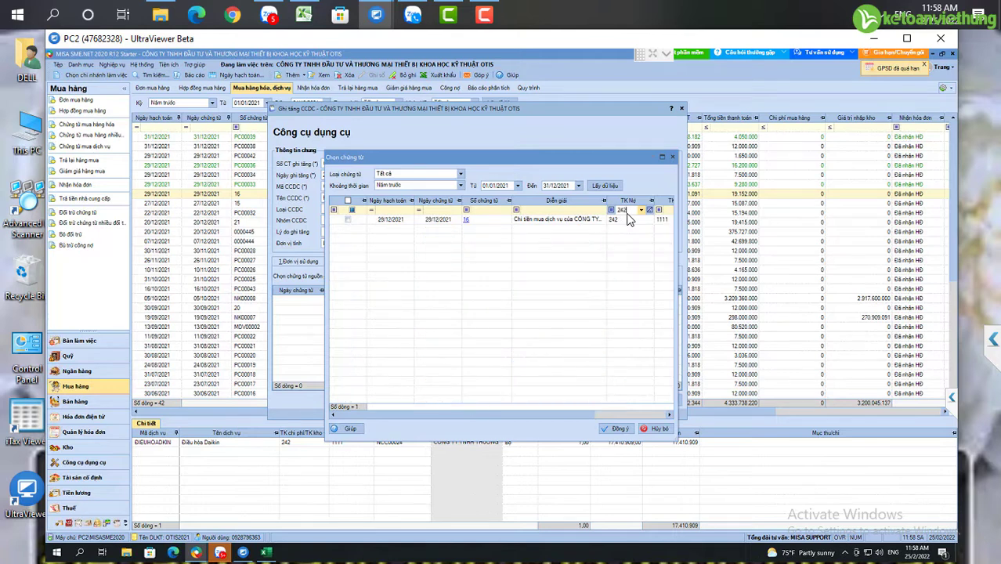
click(348, 222)
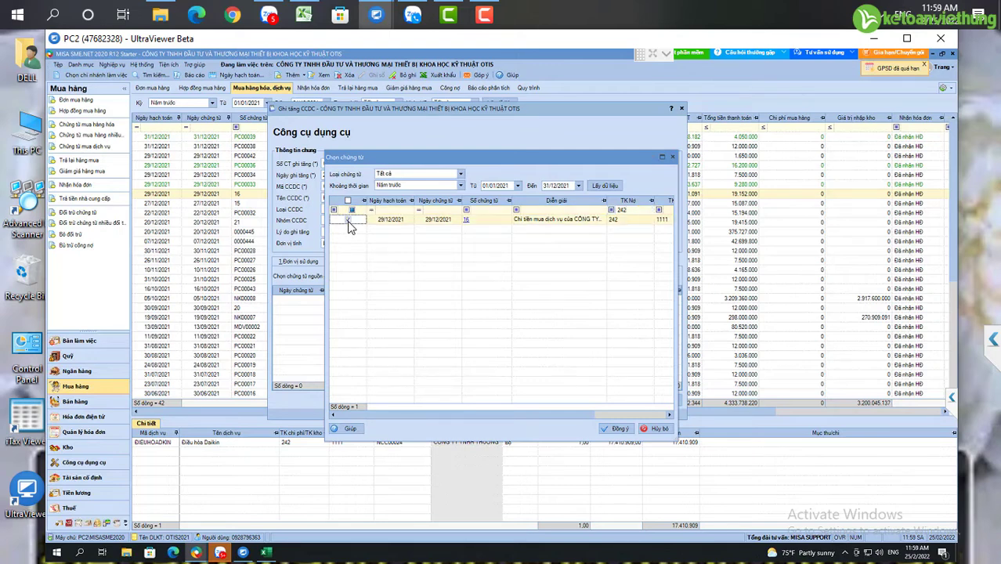
key(Return)
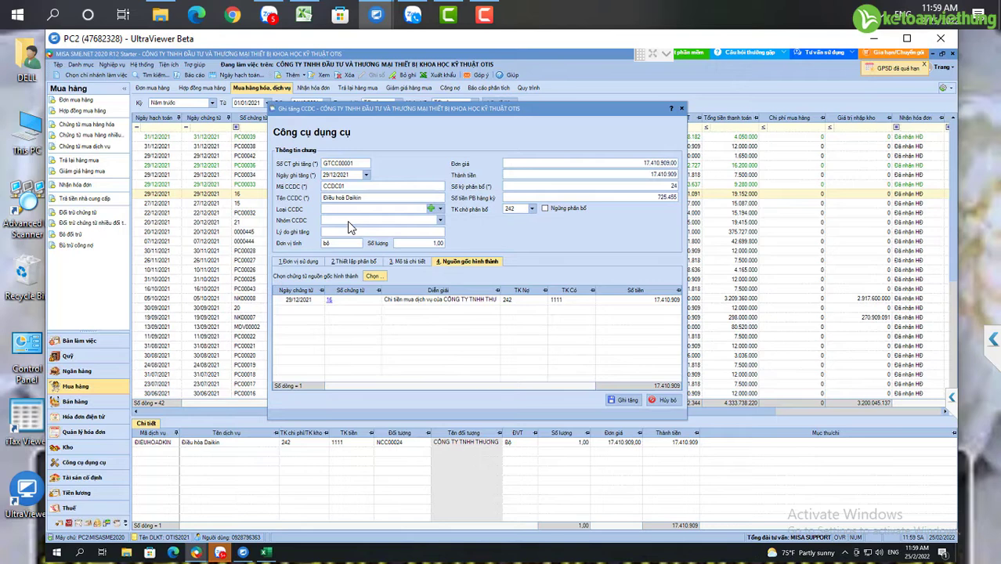
Compare the tool's unit price with the linked voucher's amount and record the tool increase (Ghi tăng).
click(654, 164)
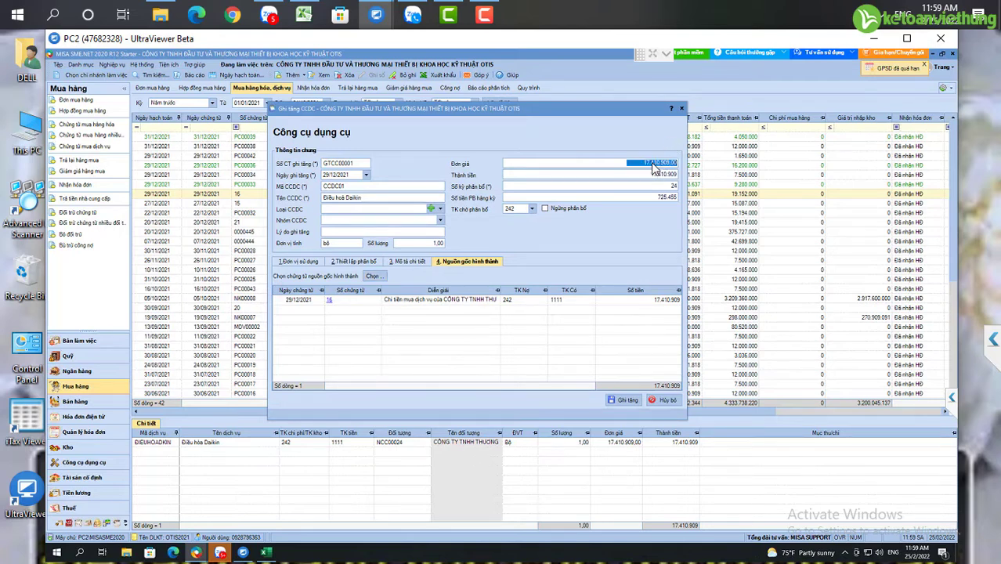
click(660, 304)
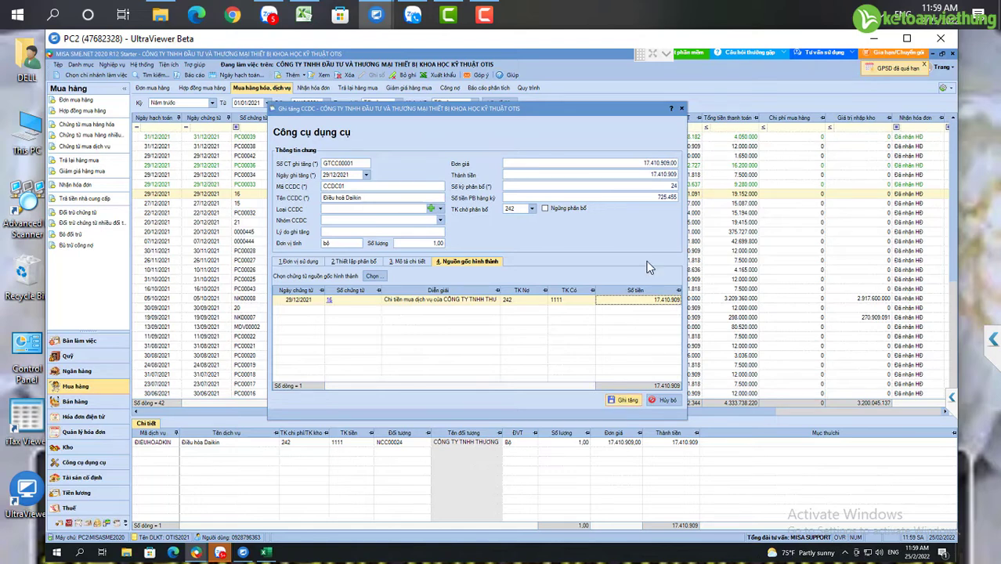
click(632, 400)
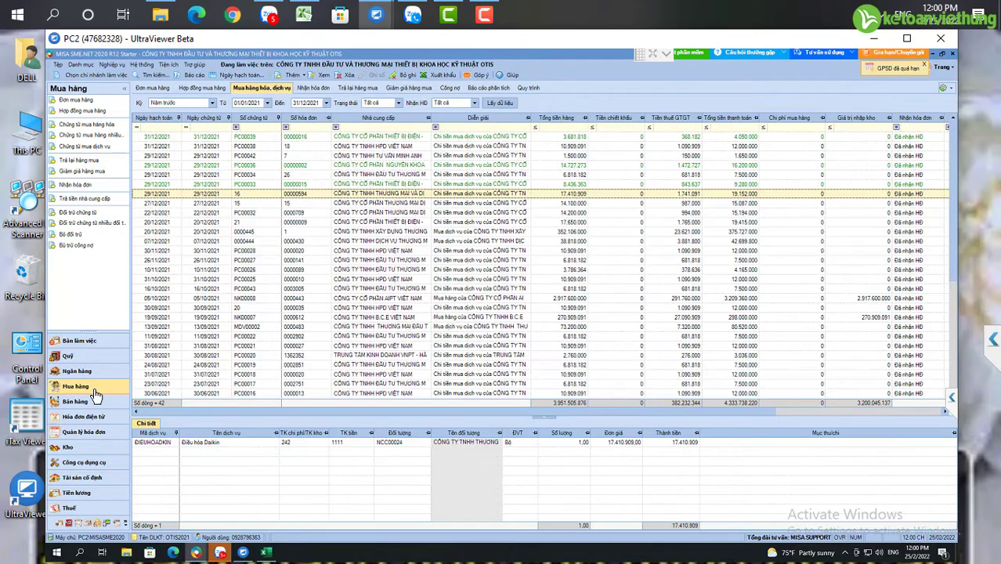
In the tools module (Công cụ dụng cụ), view the cost allocation list (Phân bổ chi phí) and return to the recorded increases (Ghi tăng).
click(84, 462)
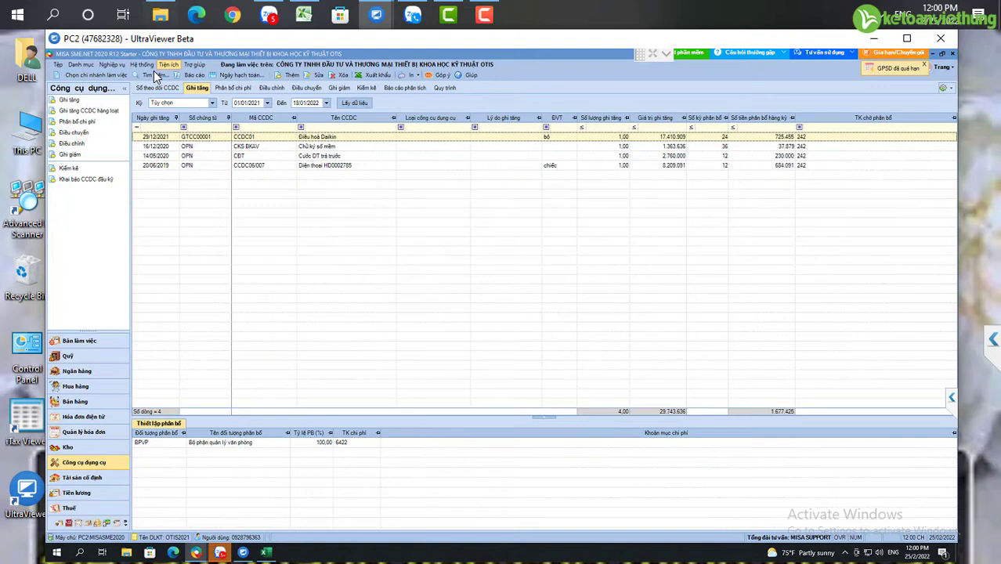
click(243, 88)
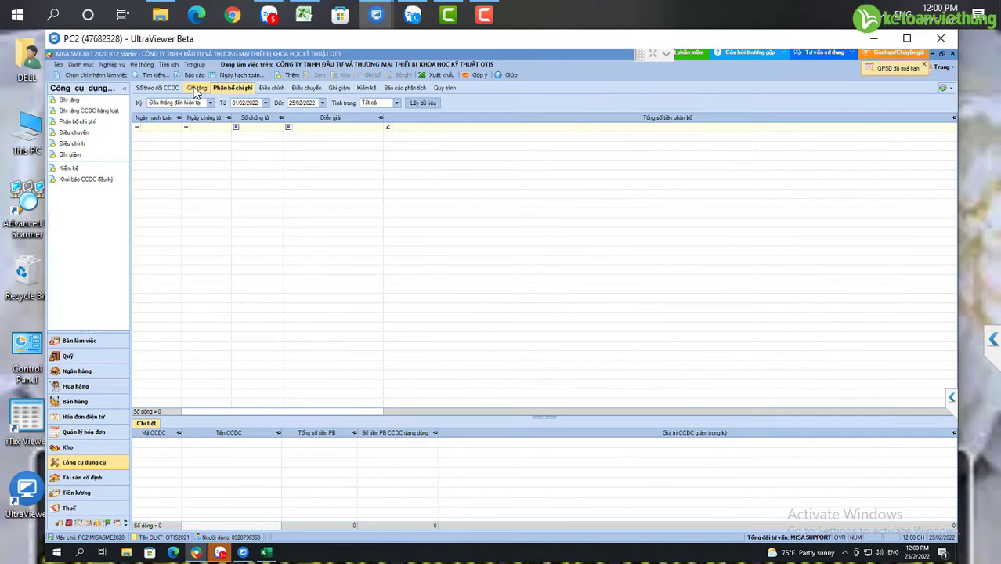
click(85, 101)
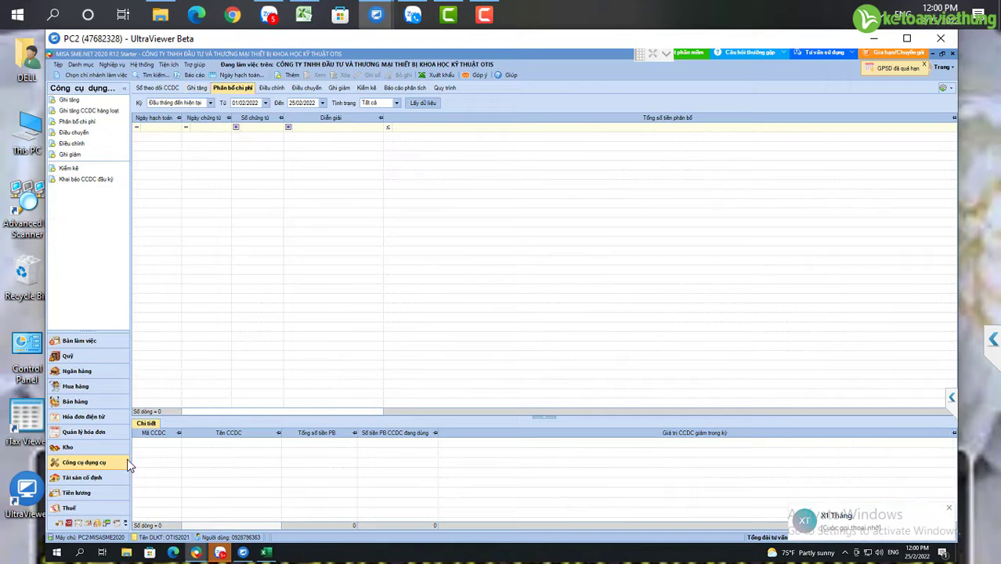
click(197, 89)
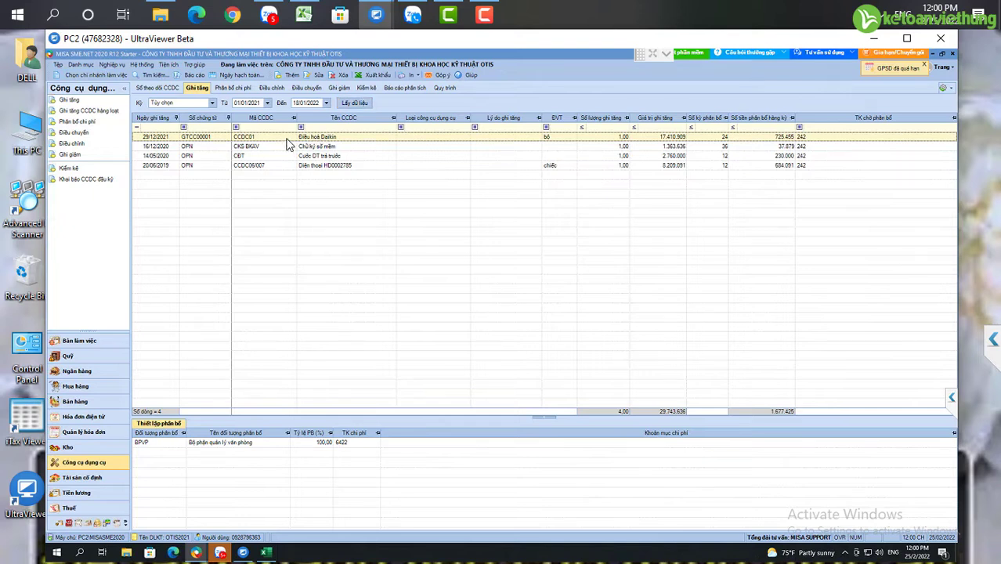
Examine the Ghi tăng entries, comparing CCDC01 with the opening-balance (OPN) tools and their allocation setups.
click(198, 150)
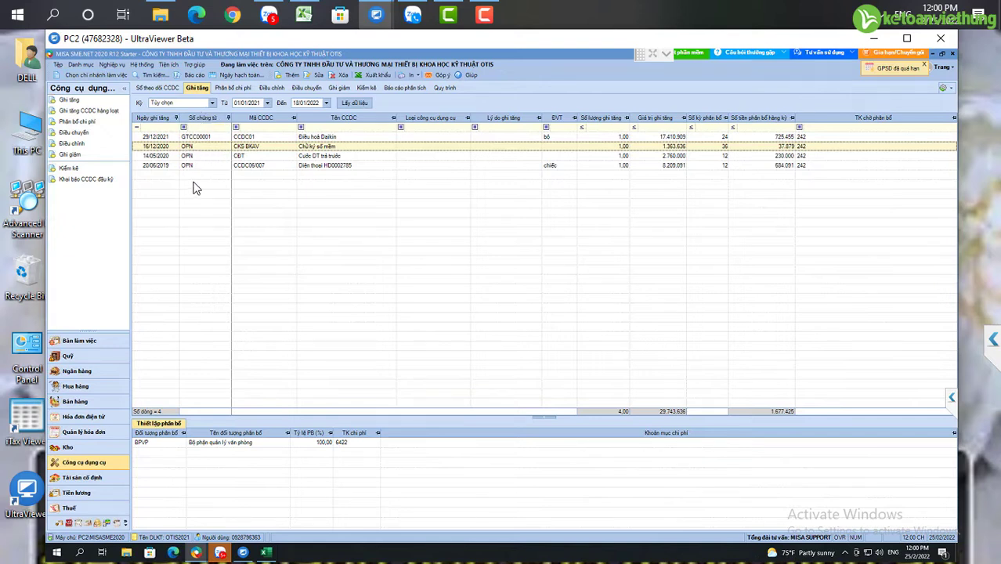
click(200, 140)
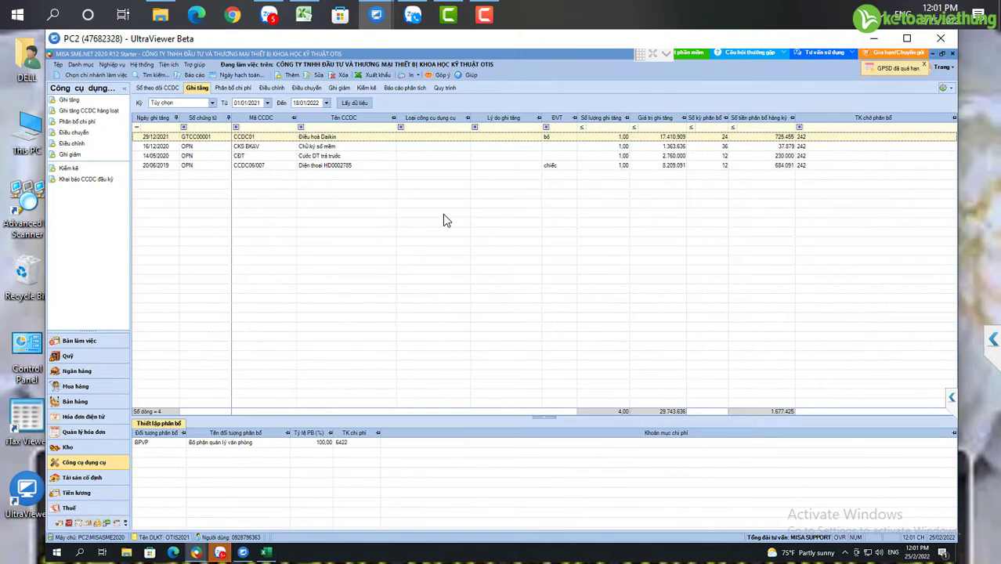
click(196, 170)
key(Up)
key(Up)
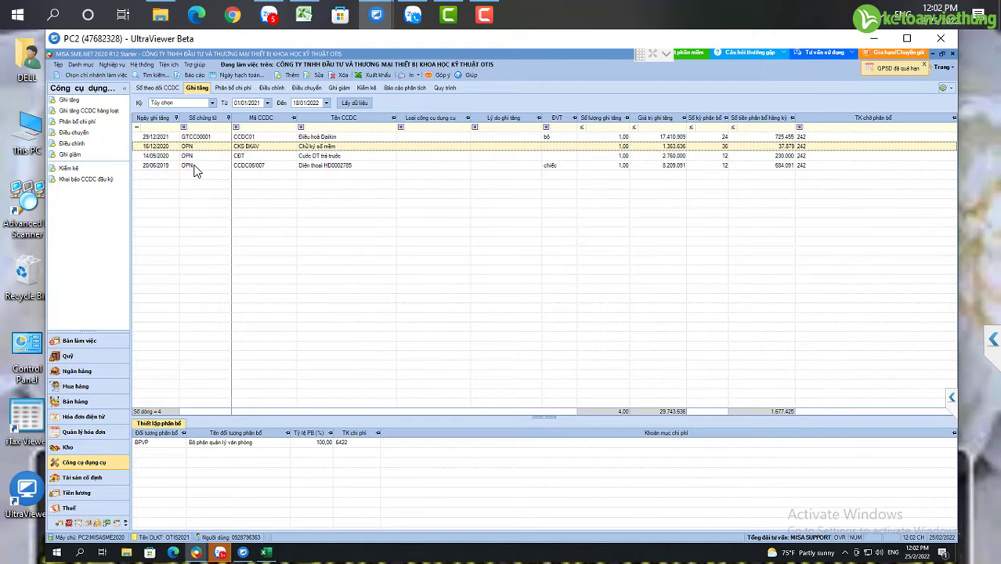
key(Down)
key(Down)
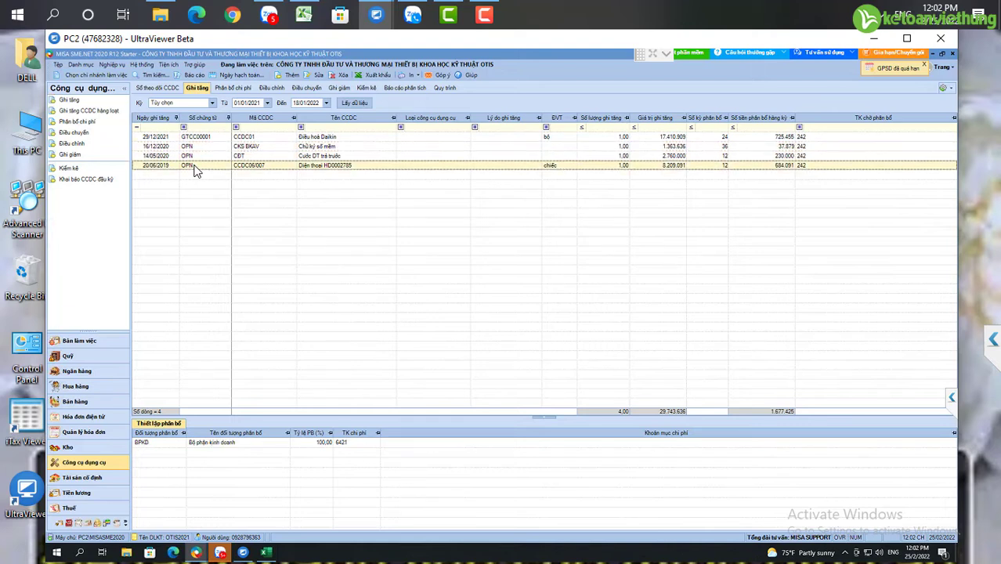
key(Up)
key(Up)
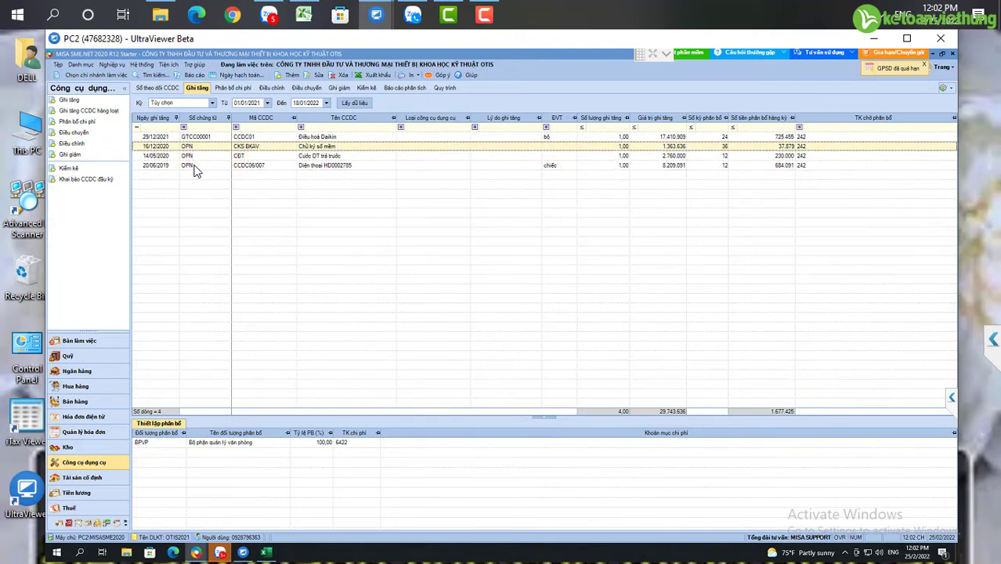
key(Down)
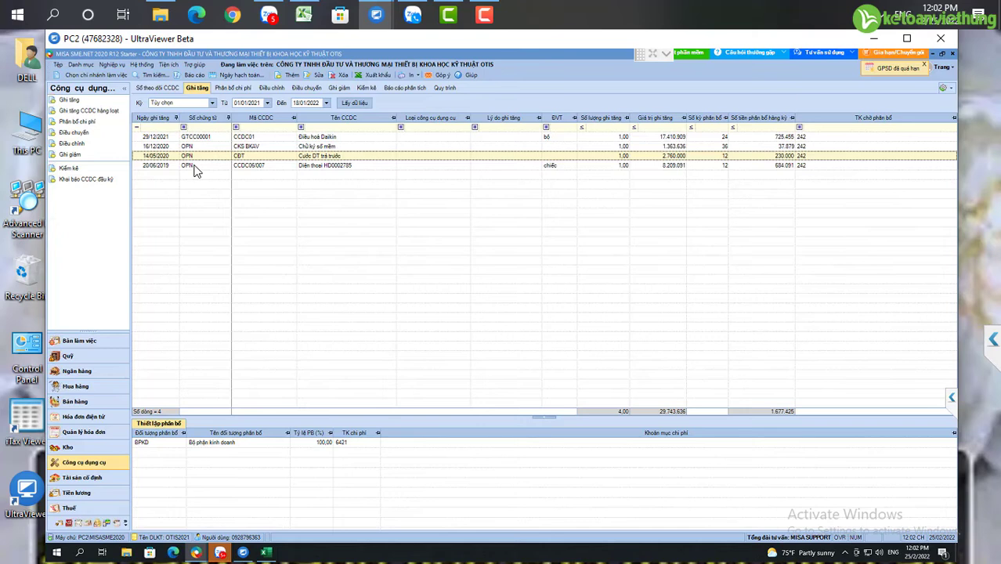
key(Down)
key(Up)
key(Up)
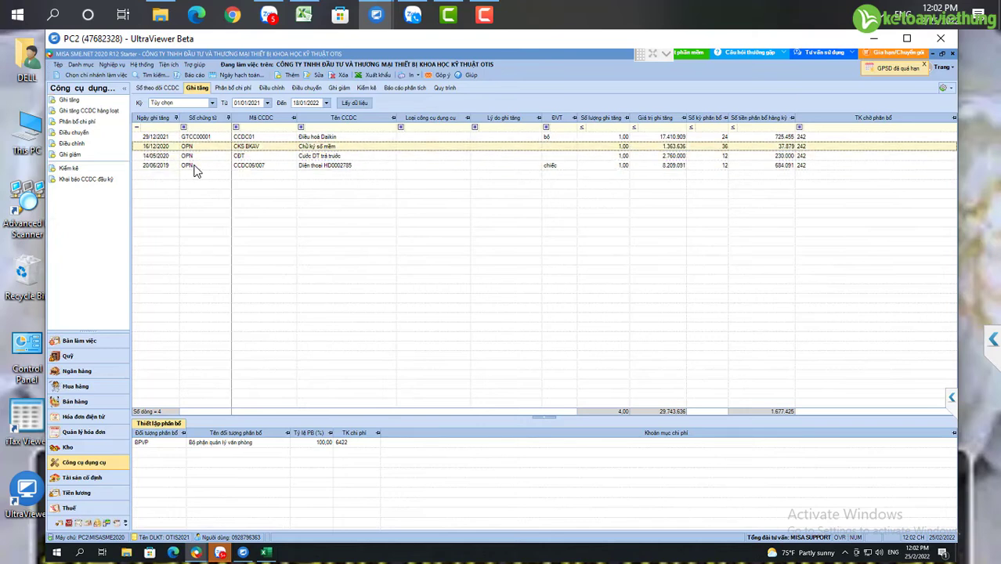